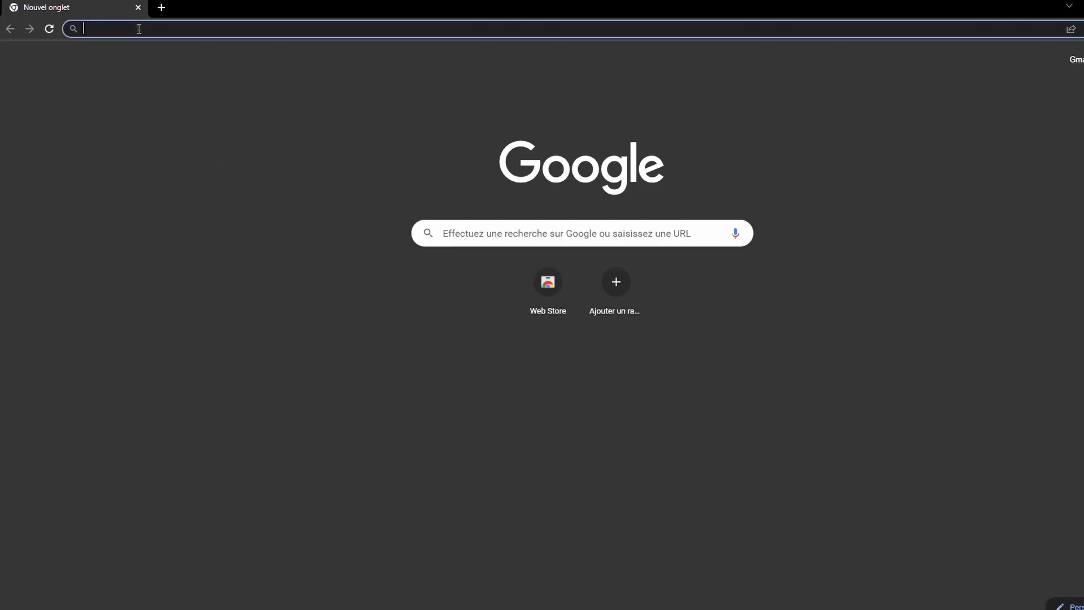
Enter aka.ms/resourcepacktemplate in Chrome's address bar to fetch the vanilla resource pack template
{"action": "type", "text": "aka.m"}
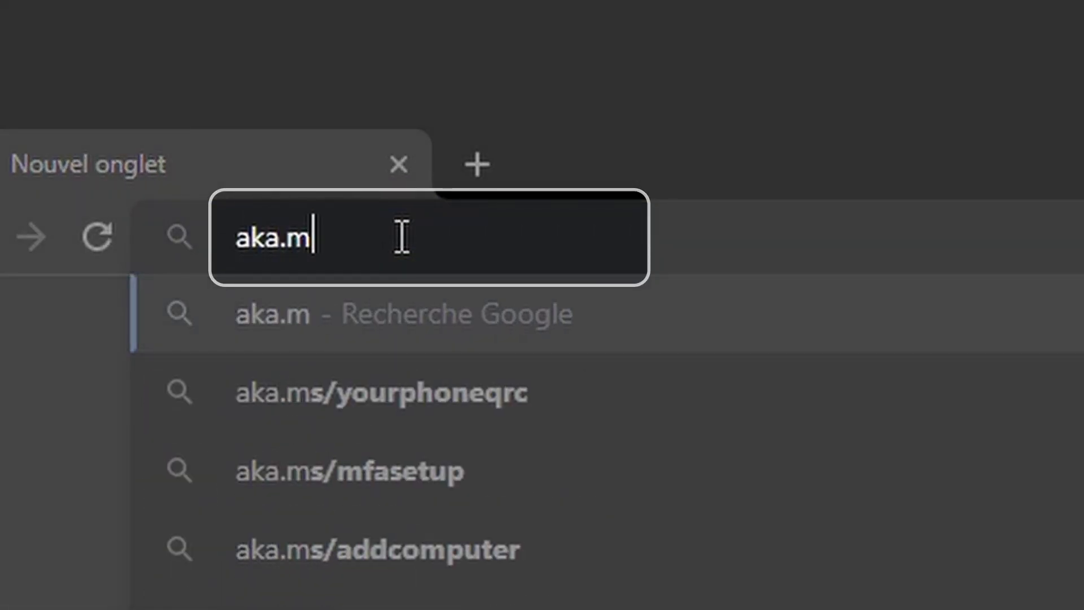
{"action": "type", "text": "s/reso"}
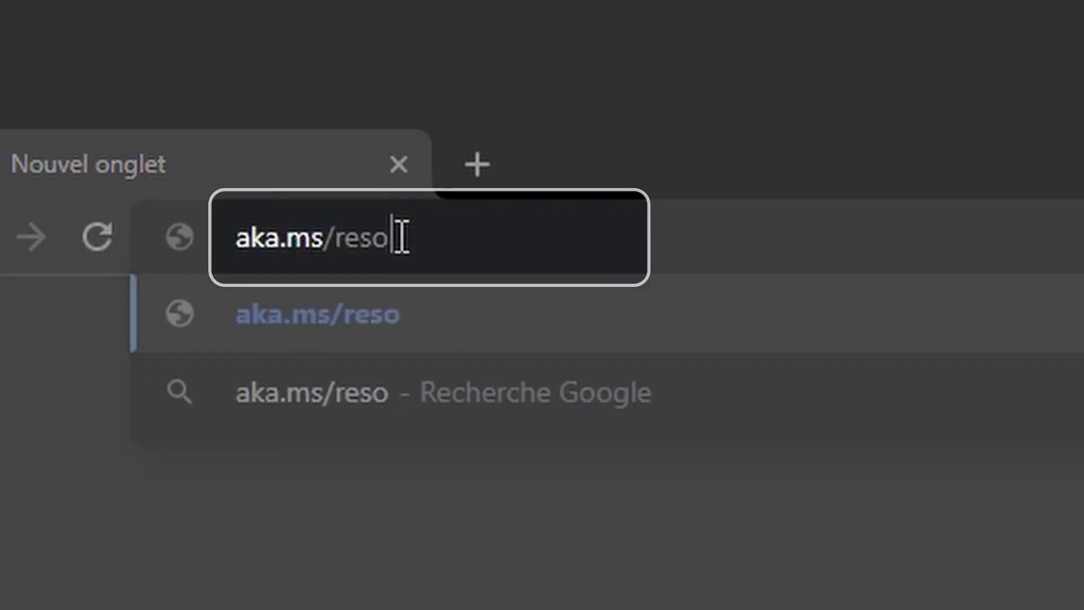
{"action": "type", "text": "urcepackte"}
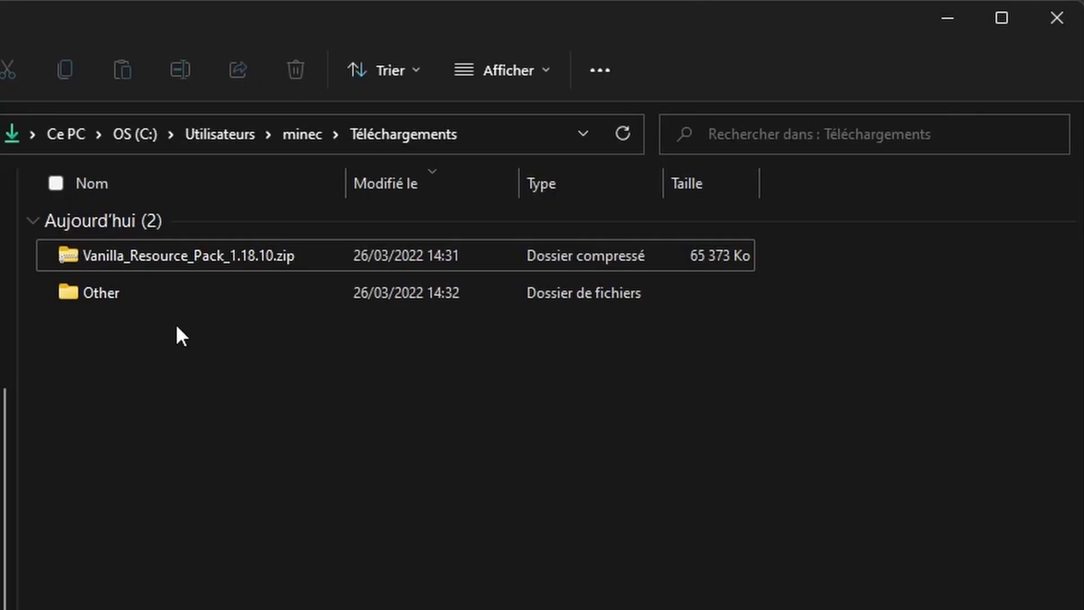
Extract the vanilla pack zip and move the extracted folder onto the desktop
{"action": "double_click", "coordinate": [151, 257]}
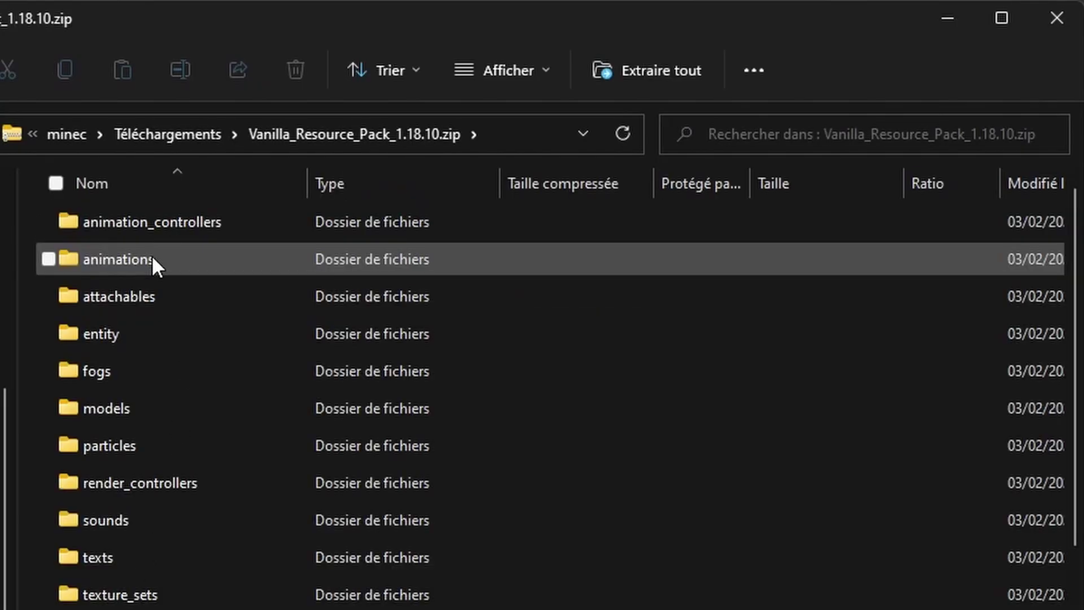
{"action": "left_click", "coordinate": [631, 79]}
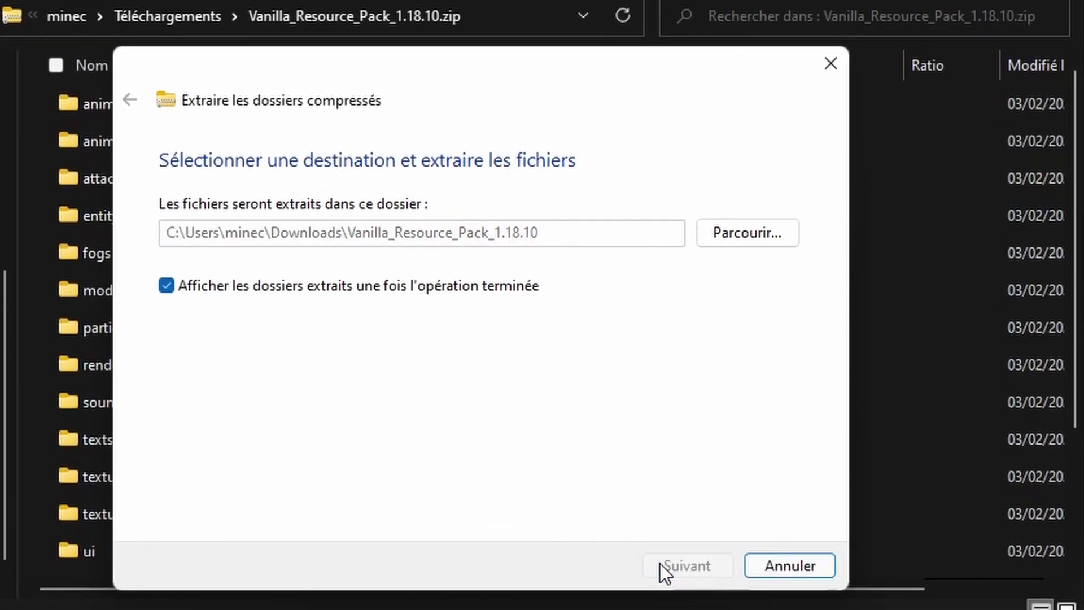
{"action": "left_click", "coordinate": [659, 563]}
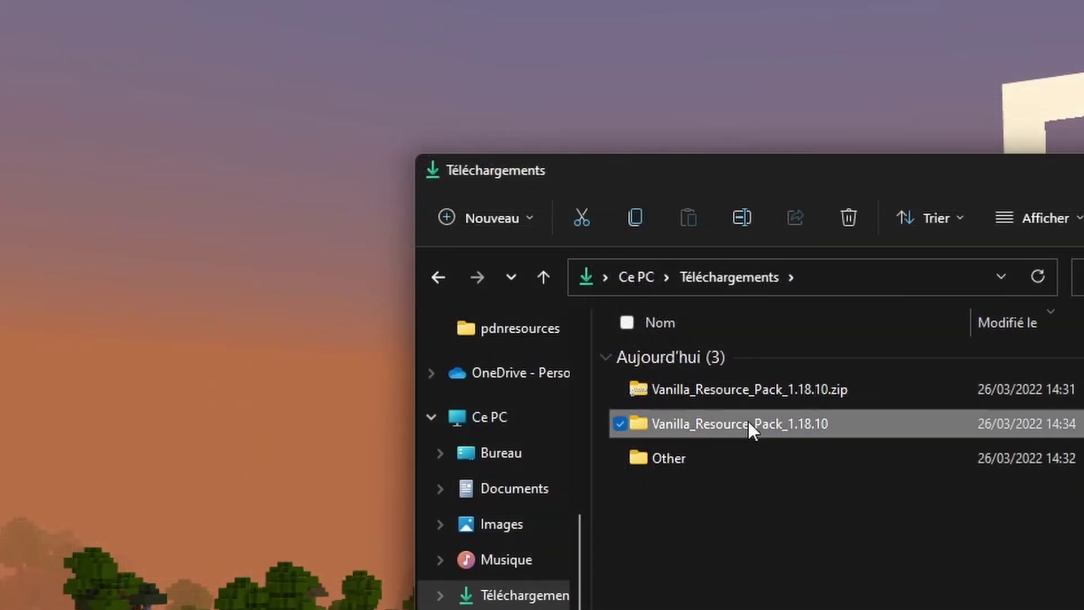
{"action": "left_click_drag", "start_coordinate": [748, 421], "coordinate": [84, 215]}
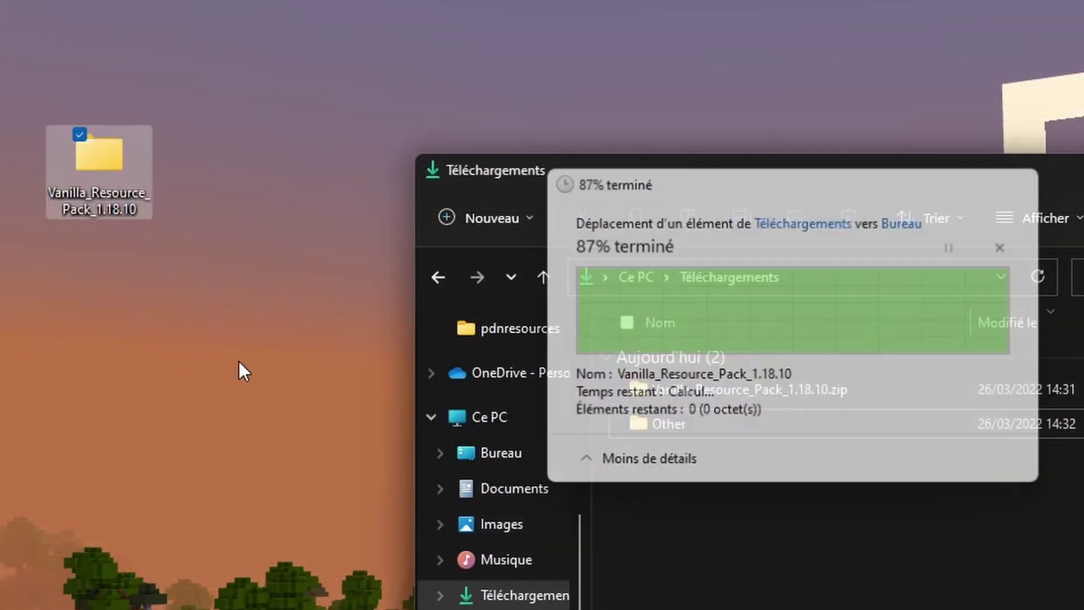
Create a new desktop folder named TutorialResourcePack
{"action": "right_click", "coordinate": [348, 136]}
{"action": "mouse_move", "coordinate": [429, 312]}
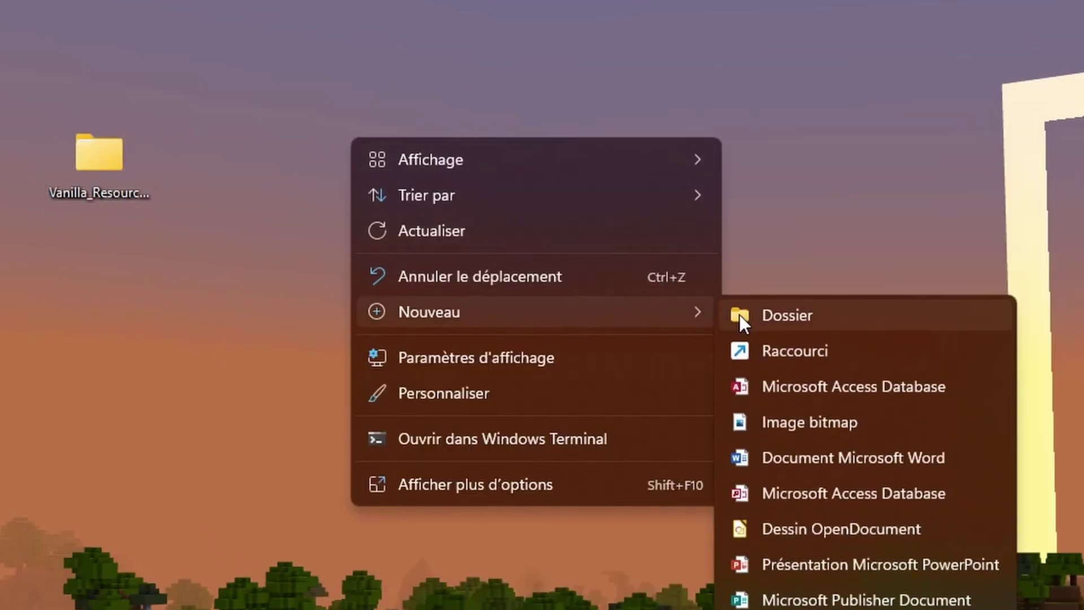
{"action": "left_click", "coordinate": [739, 315]}
{"action": "type", "text": "TutorialResourcePack"}
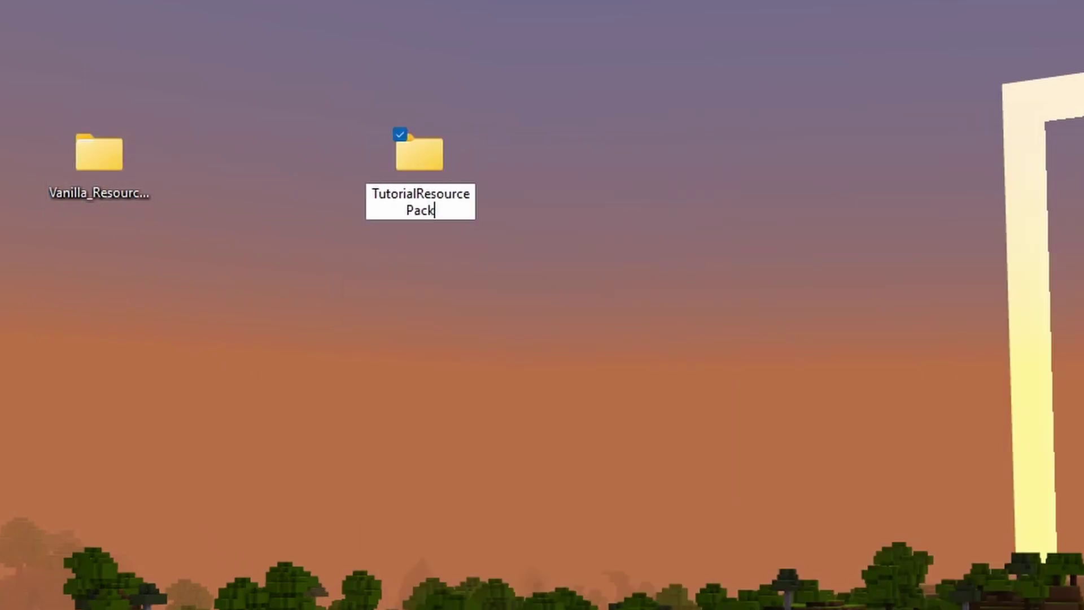
{"action": "key", "text": "Return"}
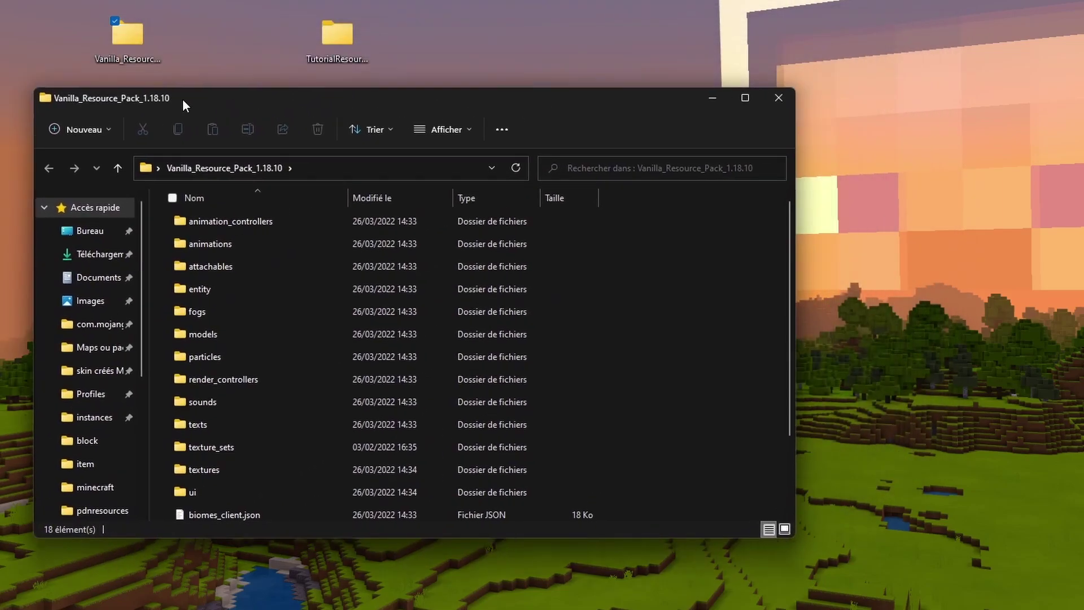
Tile both folder windows side by side and paste the vanilla manifest.json into TutorialResourcePack for editing
{"action": "left_click_drag", "start_coordinate": [182, 102], "coordinate": [48, 150]}
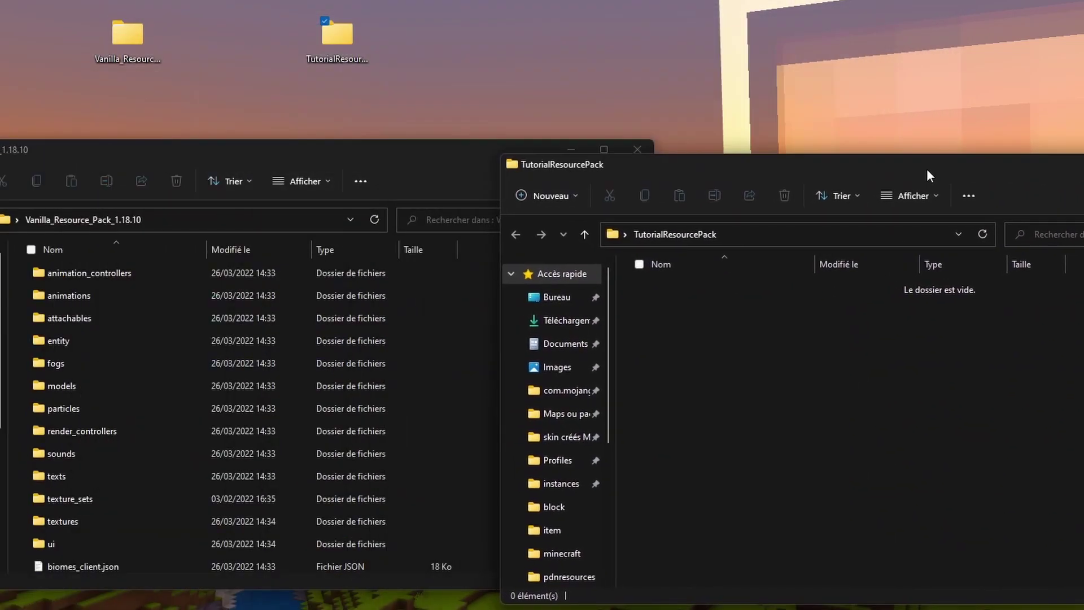
{"action": "left_click_drag", "start_coordinate": [340, 180], "coordinate": [936, 177]}
{"action": "left_click", "coordinate": [97, 156]}
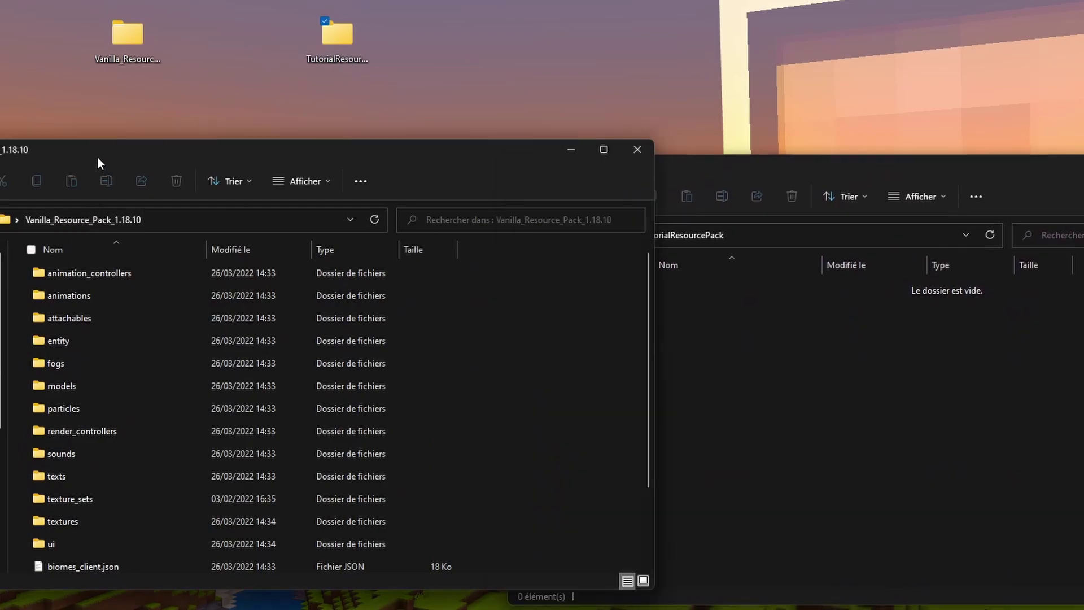
{"action": "scroll", "coordinate": [140, 326], "scroll_direction": "down", "scroll_amount": 1}
{"action": "scroll", "coordinate": [128, 428], "scroll_direction": "down", "scroll_amount": 2}
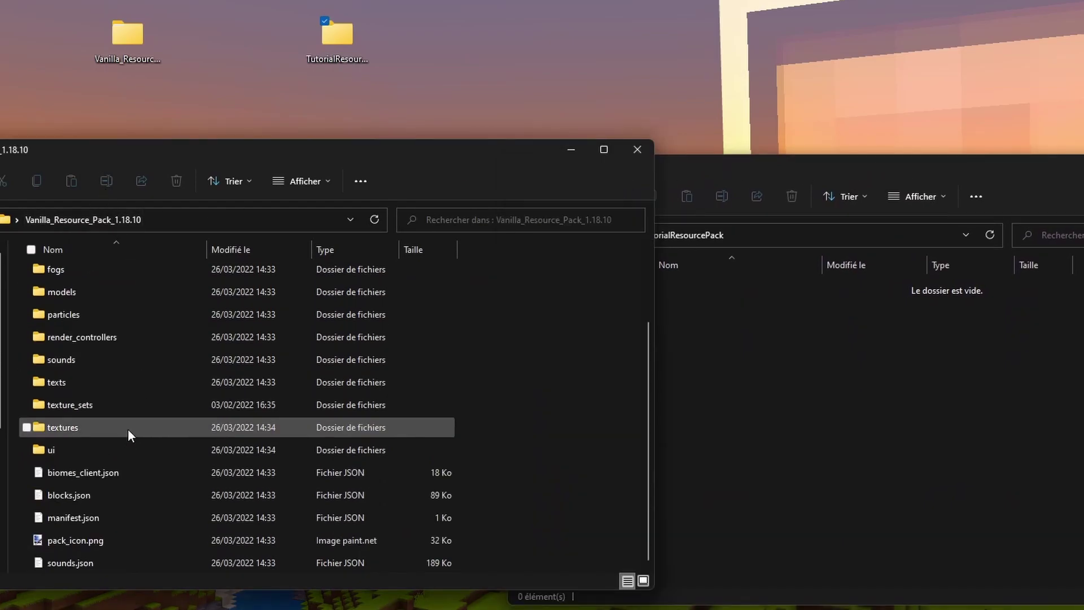
{"action": "left_click", "coordinate": [69, 518]}
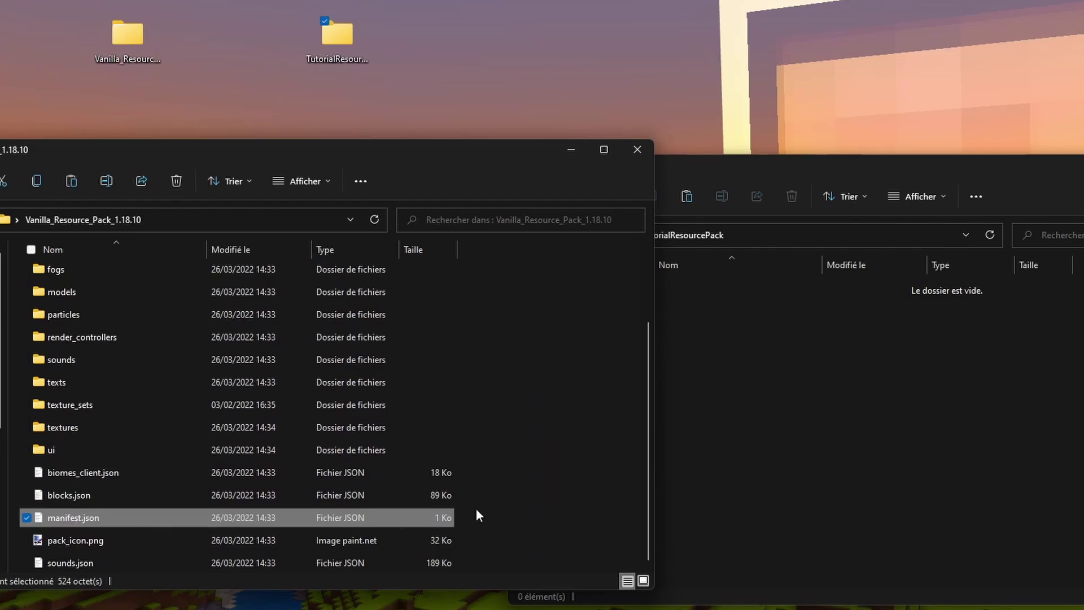
{"action": "left_click", "coordinate": [890, 423]}
{"action": "key", "text": "ctrl+v"}
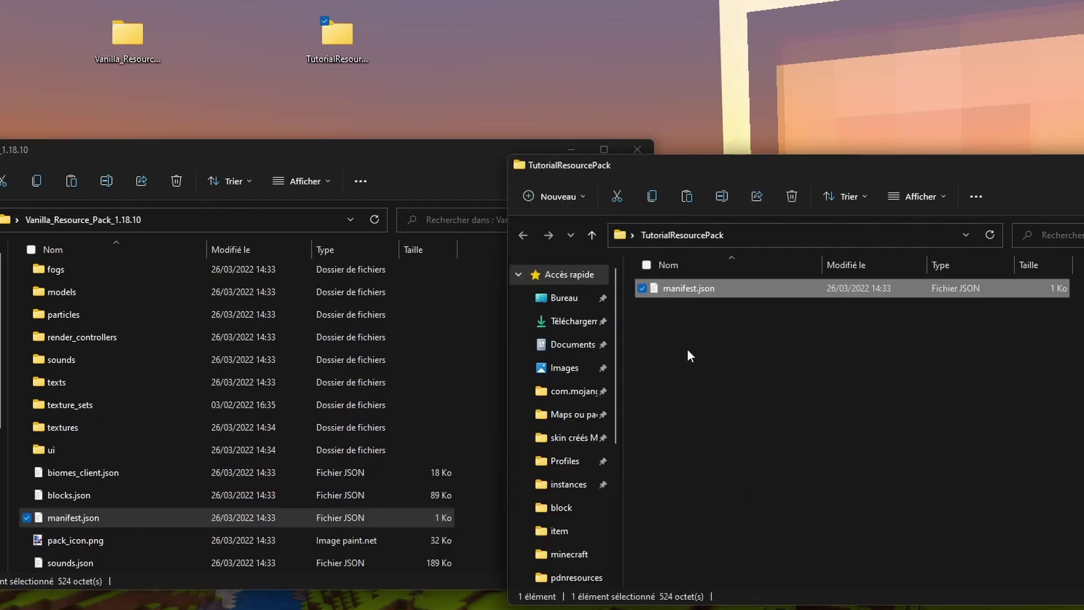
{"action": "right_click", "coordinate": [676, 283]}
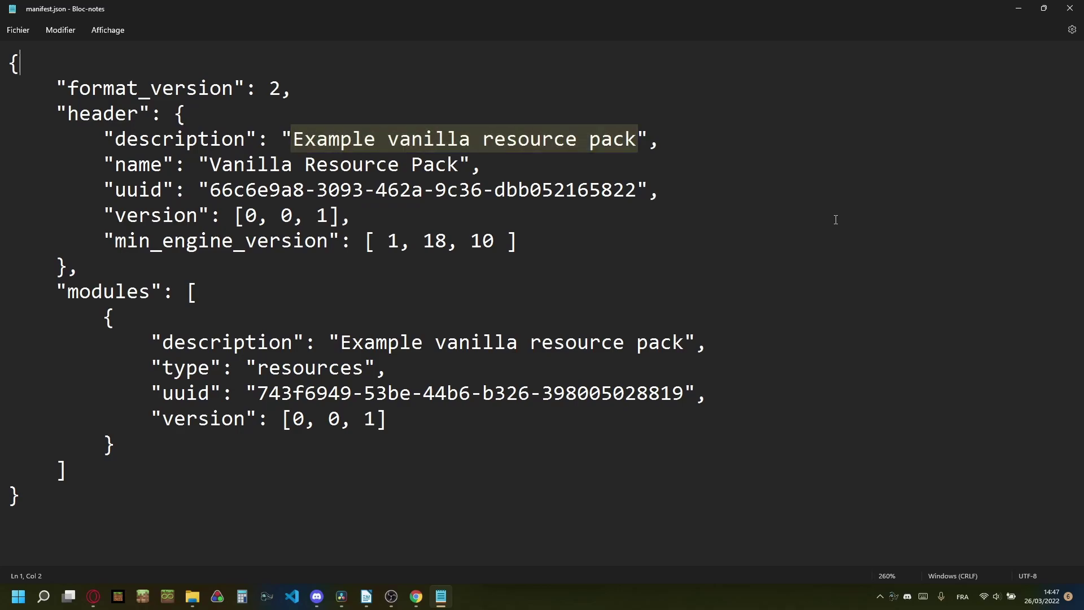
Set name 'Tutorial Pack' and description 'This is my tutorial resource pack!', deleting the module description line
{"action": "left_click_drag", "start_coordinate": [210, 164], "coordinate": [459, 165]}
{"action": "type", "text": "Tutori"}
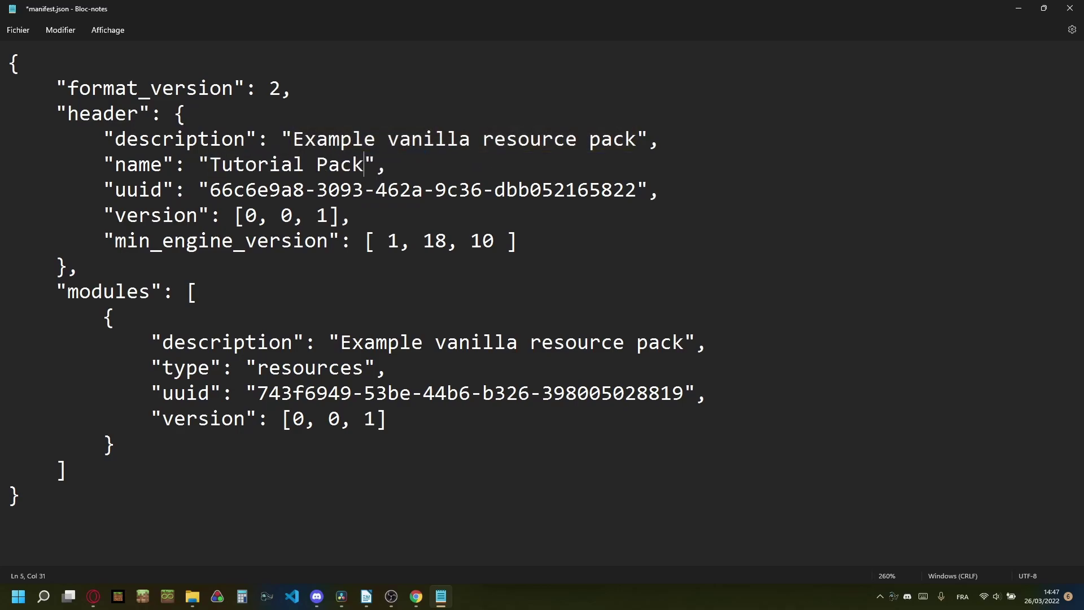
{"action": "left_click_drag", "start_coordinate": [294, 138], "coordinate": [639, 139]}
{"action": "type", "text": "This is my tutori"}
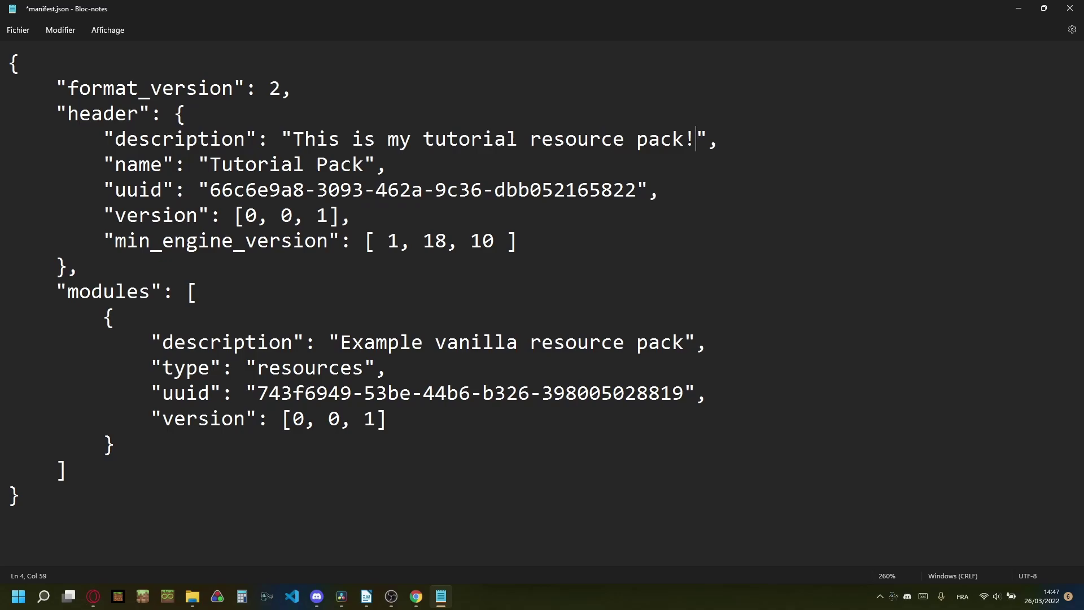
{"action": "left_click_drag", "start_coordinate": [7, 342], "coordinate": [708, 342]}
{"action": "key", "text": "BackSpace"}
{"action": "key", "text": "BackSpace"}
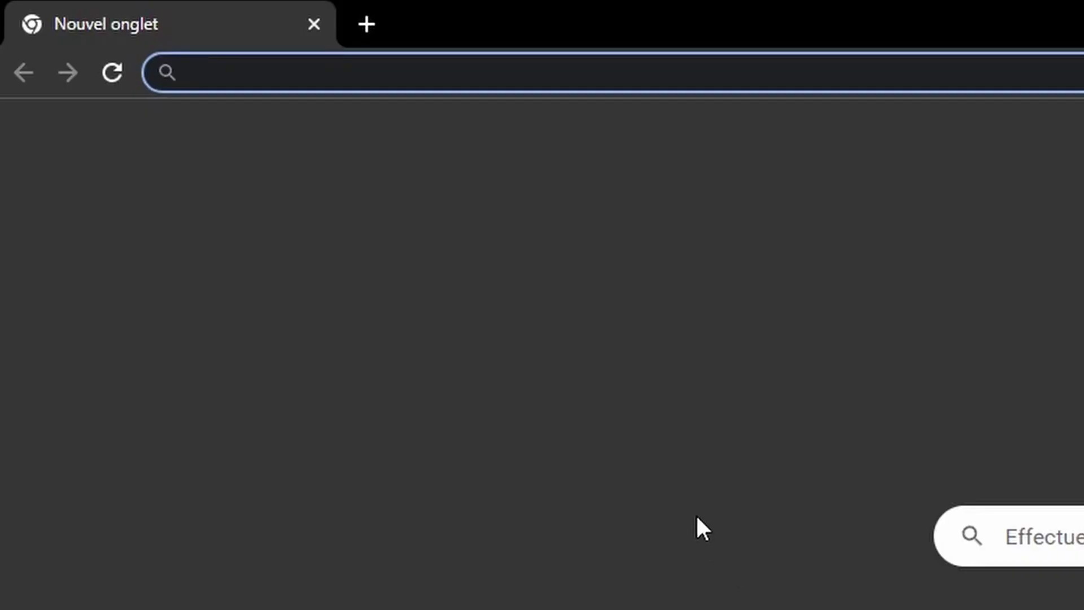
Generate two version 4 UUIDs on uuidgenerator.net
{"action": "type", "text": "uuid"}
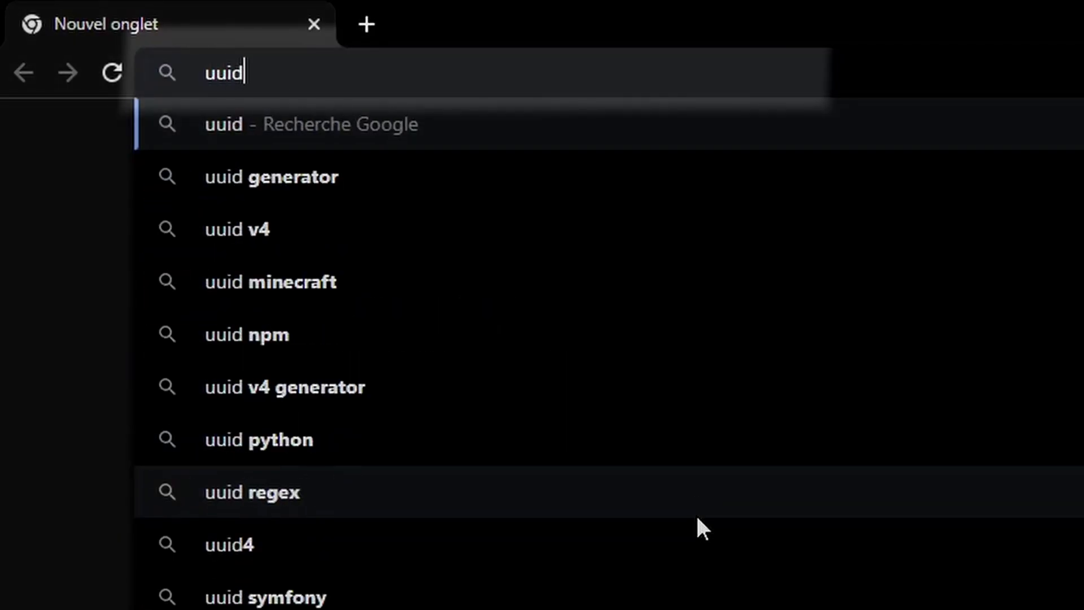
{"action": "type", "text": "generator.net"}
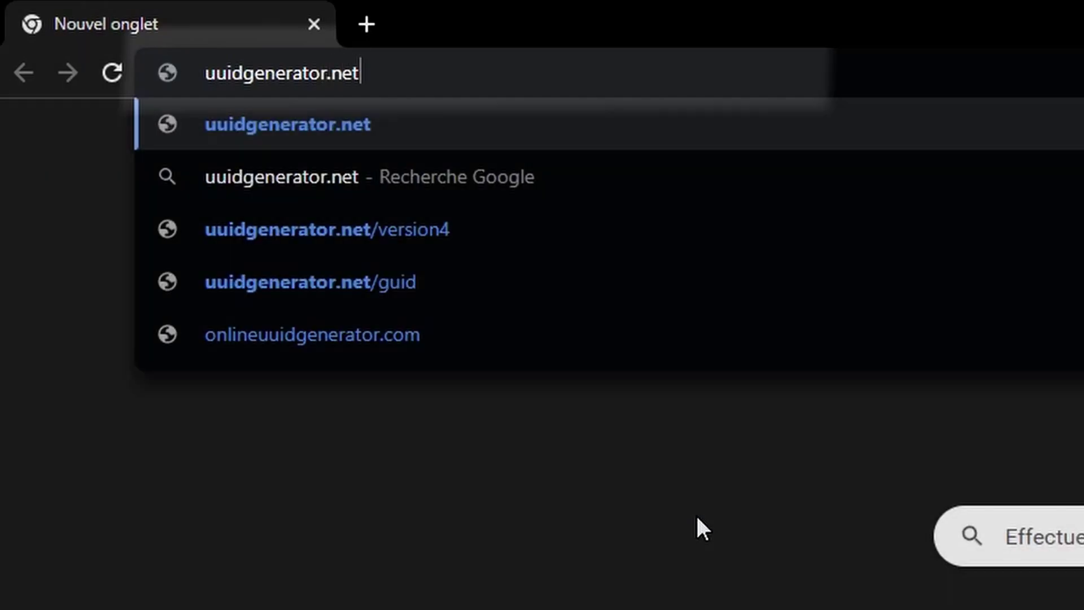
{"action": "key", "text": "Return"}
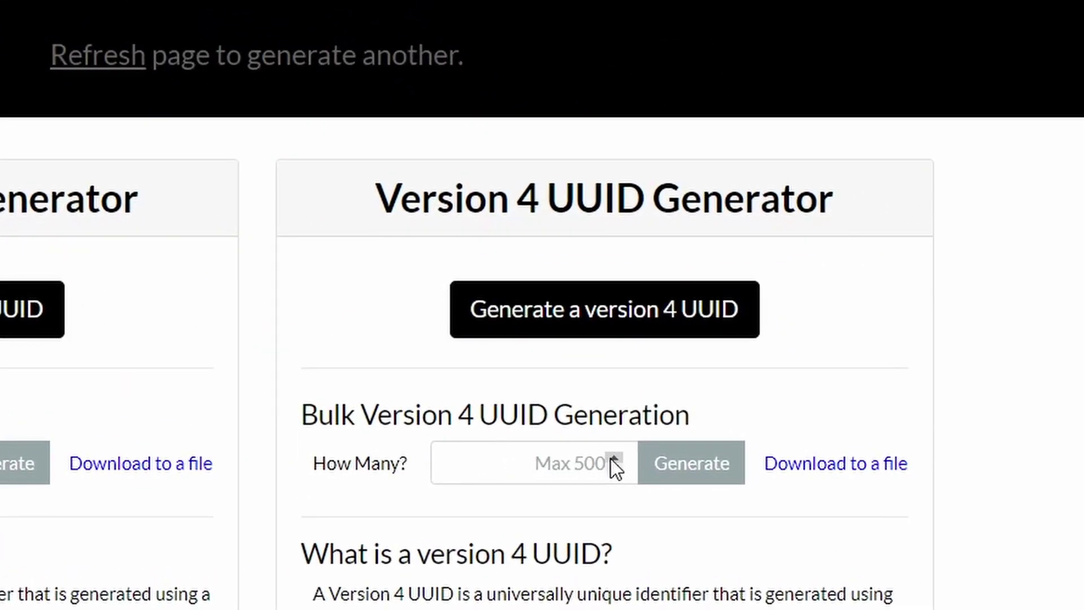
{"action": "left_click", "coordinate": [611, 458]}
{"action": "type", "text": "2"}
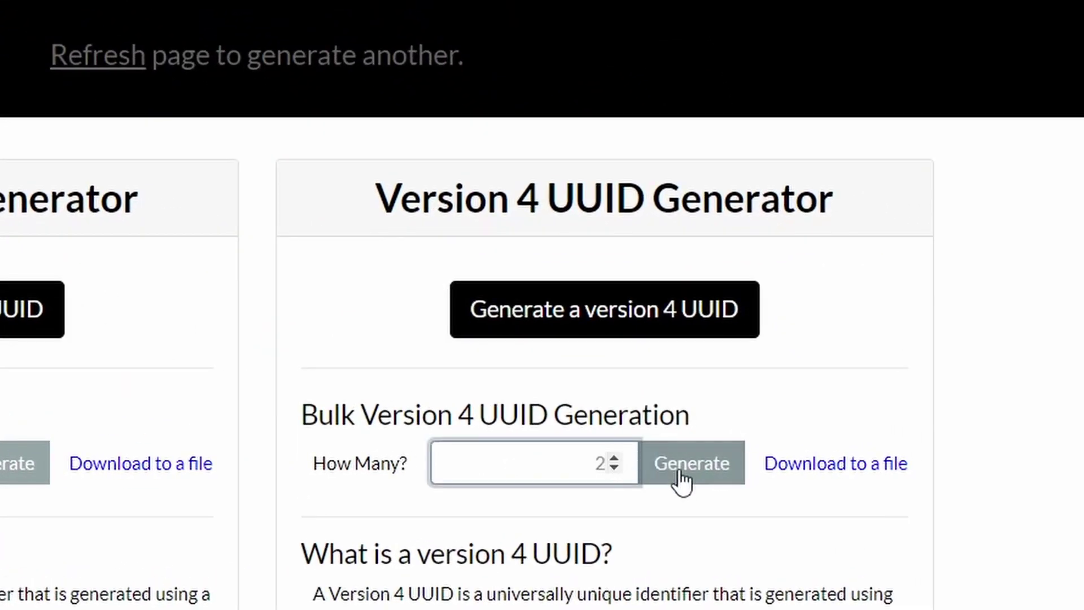
{"action": "left_click", "coordinate": [698, 481]}
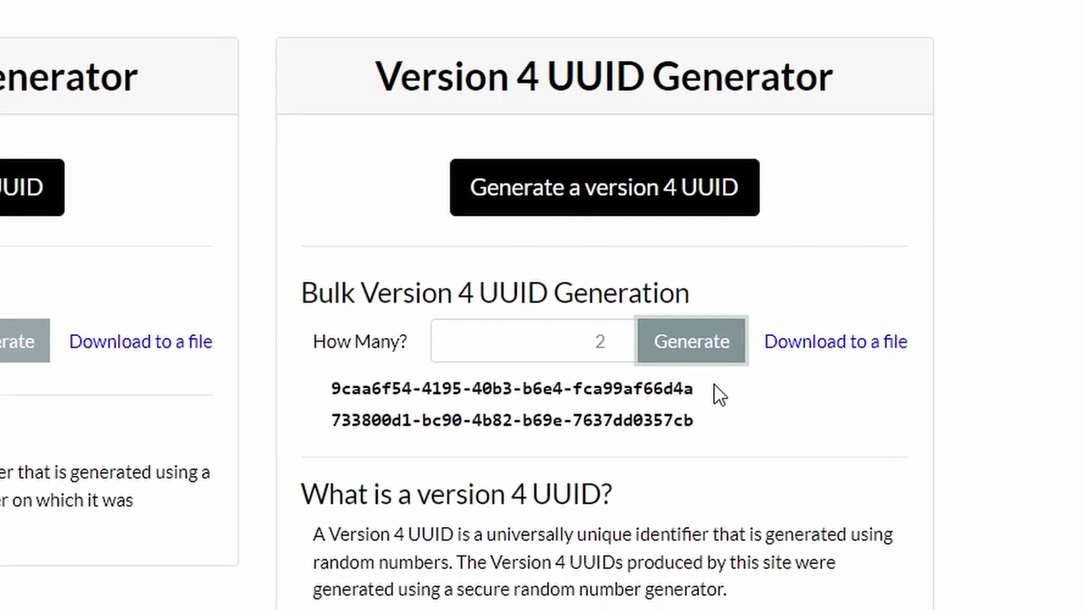
Paste the first UUID, 9caa6f54-4195-40b3-b6e4-fca99af66d4a, over the manifest header uuid
{"action": "left_click_drag", "start_coordinate": [714, 388], "coordinate": [314, 388]}
{"action": "key", "text": "ctrl+c"}
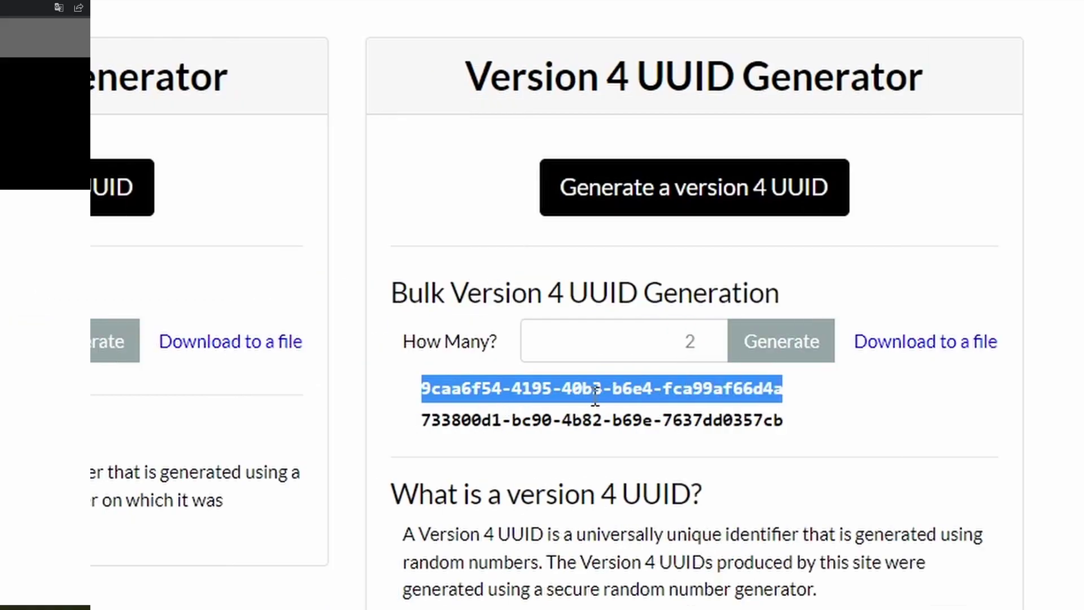
{"action": "key", "text": "ctrl+v"}
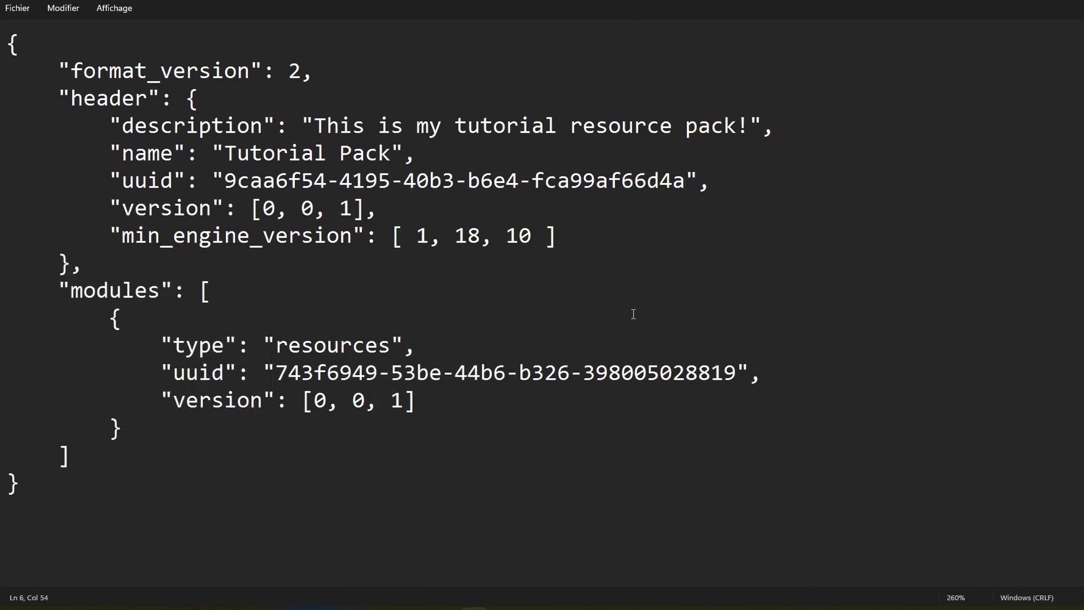
Replace the modules uuid with the second UUID, 733800d1-bc90-4b82-b69e-7637dd0357cb
{"action": "left_click_drag", "start_coordinate": [412, 428], "coordinate": [719, 436]}
{"action": "key", "text": "ctrl+c"}
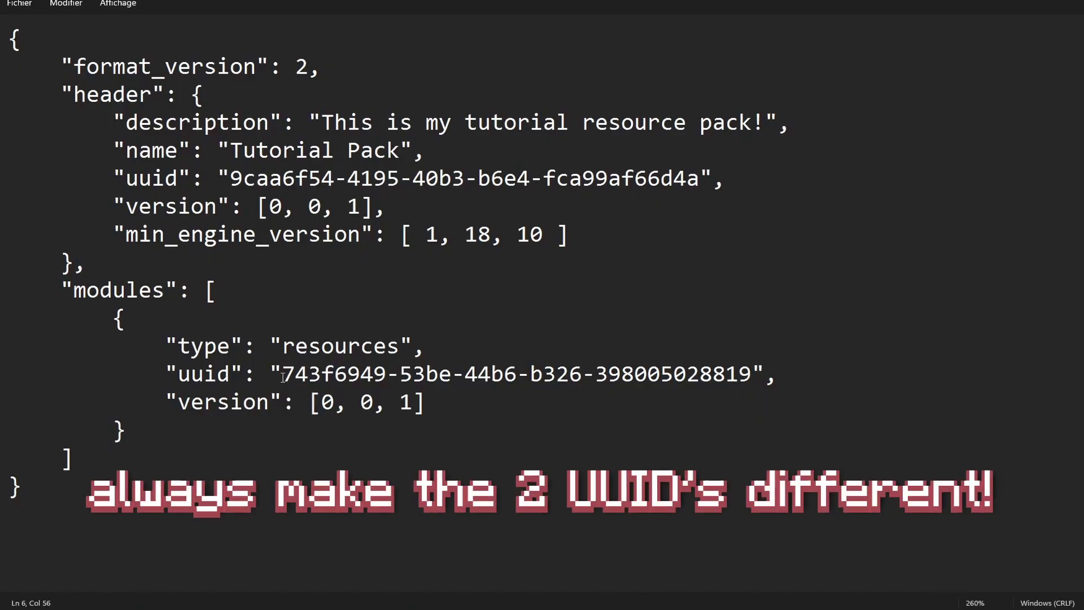
{"action": "left_click_drag", "start_coordinate": [282, 373], "coordinate": [750, 374]}
{"action": "key", "text": "ctrl+v"}
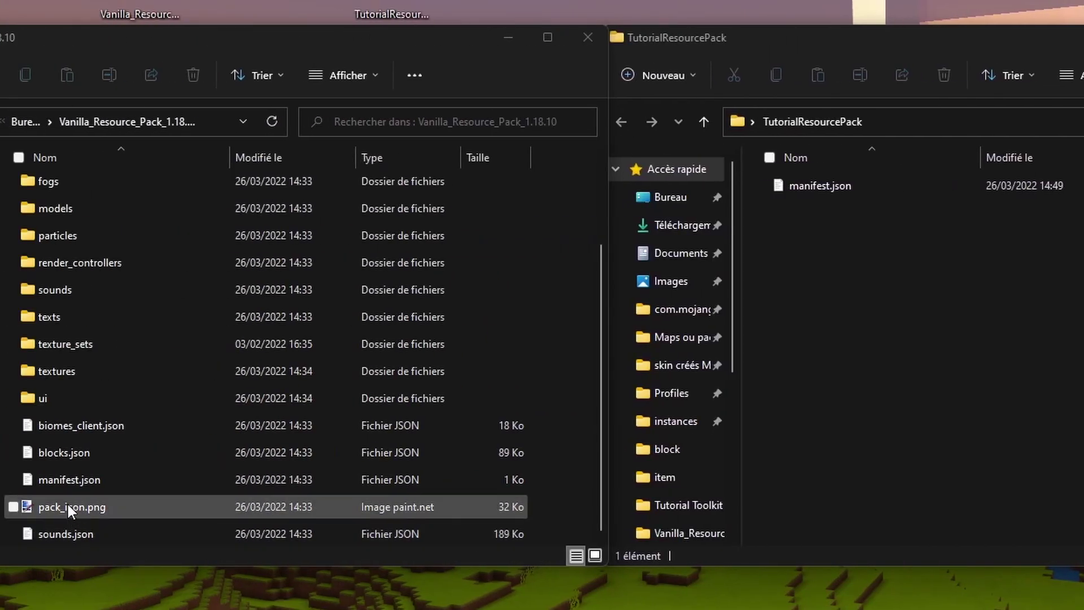
Copy the vanilla pack_icon.png into the TutorialResourcePack folder
{"action": "left_click", "coordinate": [66, 505]}
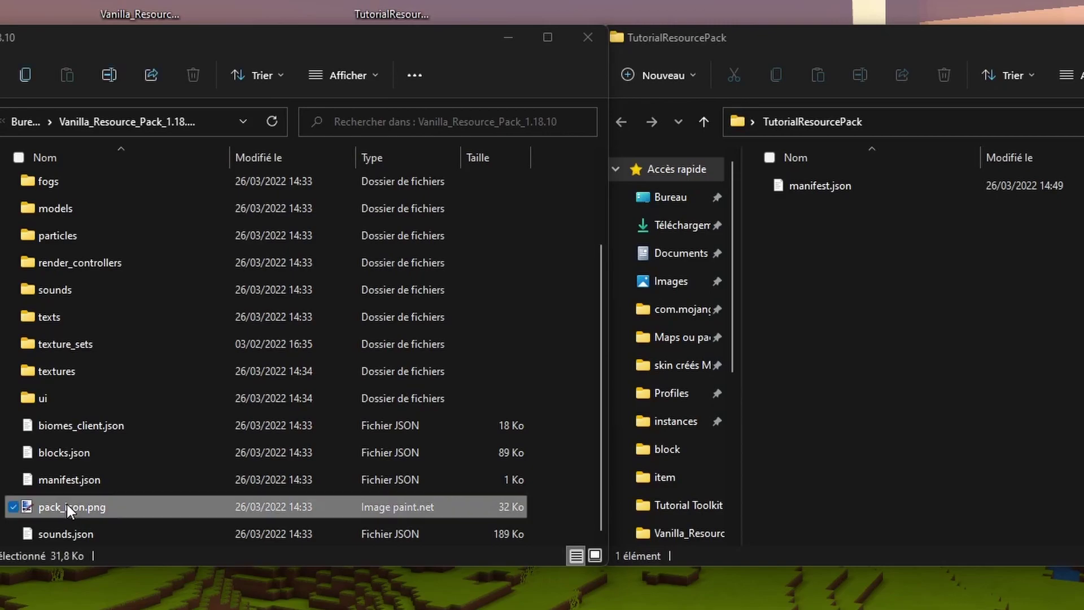
{"action": "left_click", "coordinate": [12, 75]}
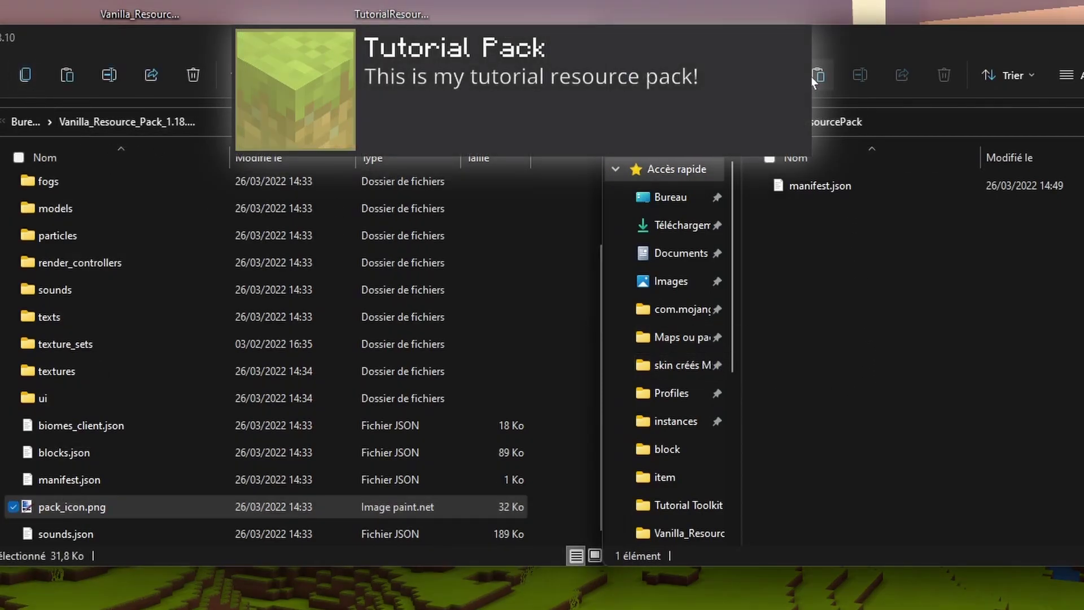
{"action": "left_click", "coordinate": [814, 77]}
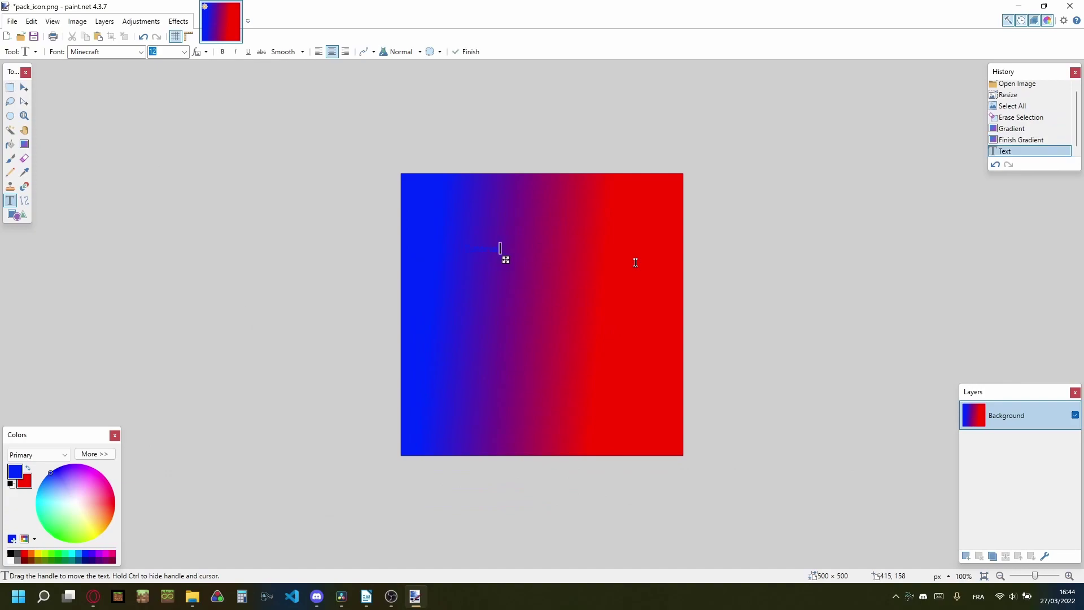
Write 'Tutorial' and 'Pack' on two lines in size-96 text over the icon gradient
{"action": "type", "text": "96"}
{"action": "left_click_drag", "start_coordinate": [659, 291], "coordinate": [683, 285]}
{"action": "key", "text": "Return"}
{"action": "type", "text": "Pack"}
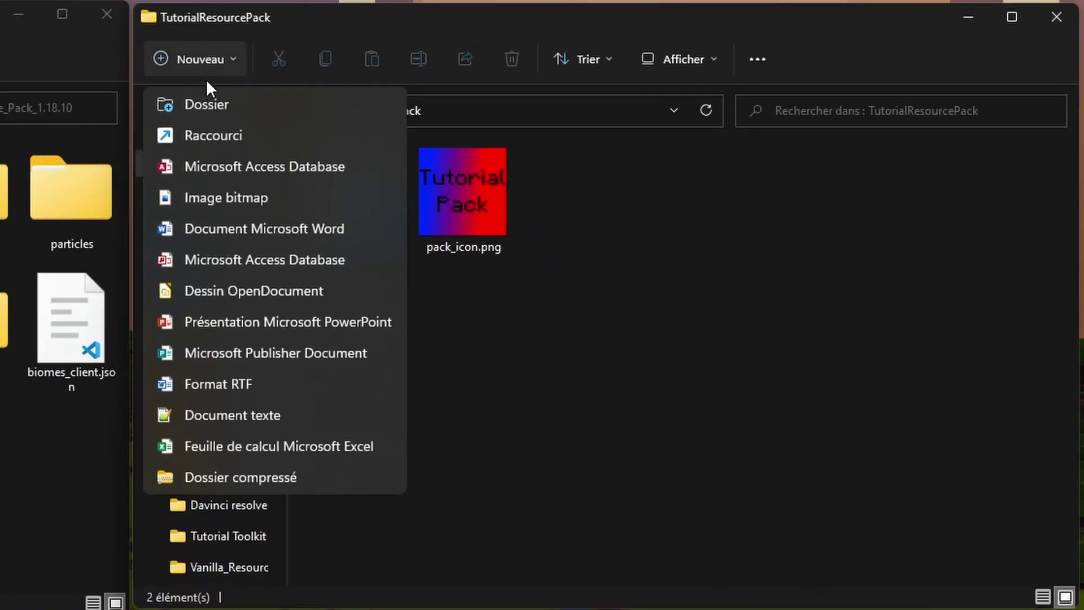
Create a textures folder in the pack with a blocks subfolder inside it
{"action": "left_click", "coordinate": [203, 104]}
{"action": "type", "text": "texture"}
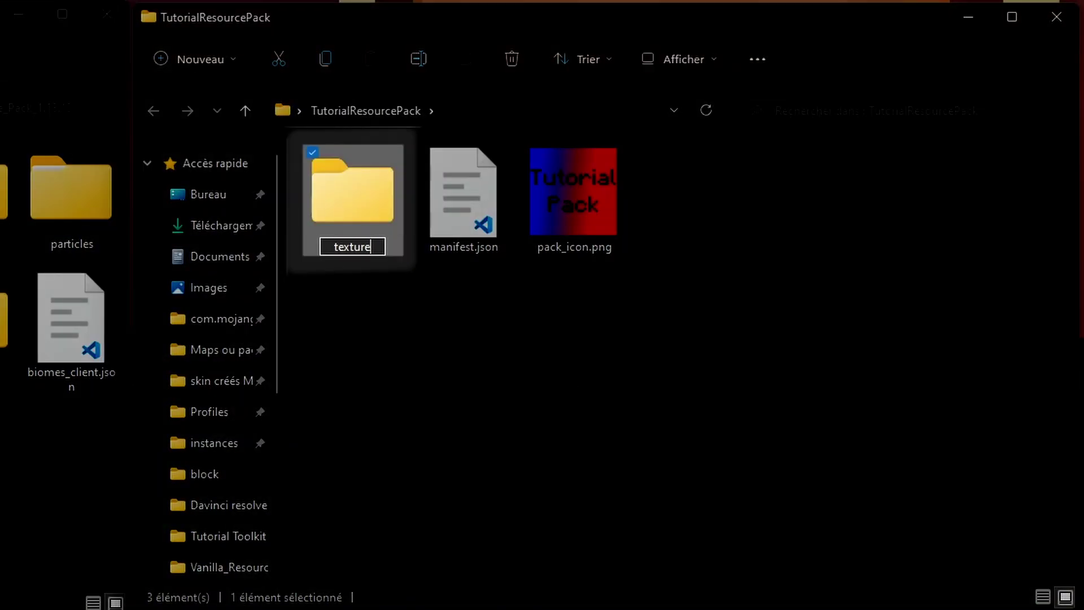
{"action": "type", "text": "s"}
{"action": "key", "text": "Return"}
{"action": "key", "text": "Return"}
{"action": "left_click", "coordinate": [200, 59]}
{"action": "left_click", "coordinate": [204, 101]}
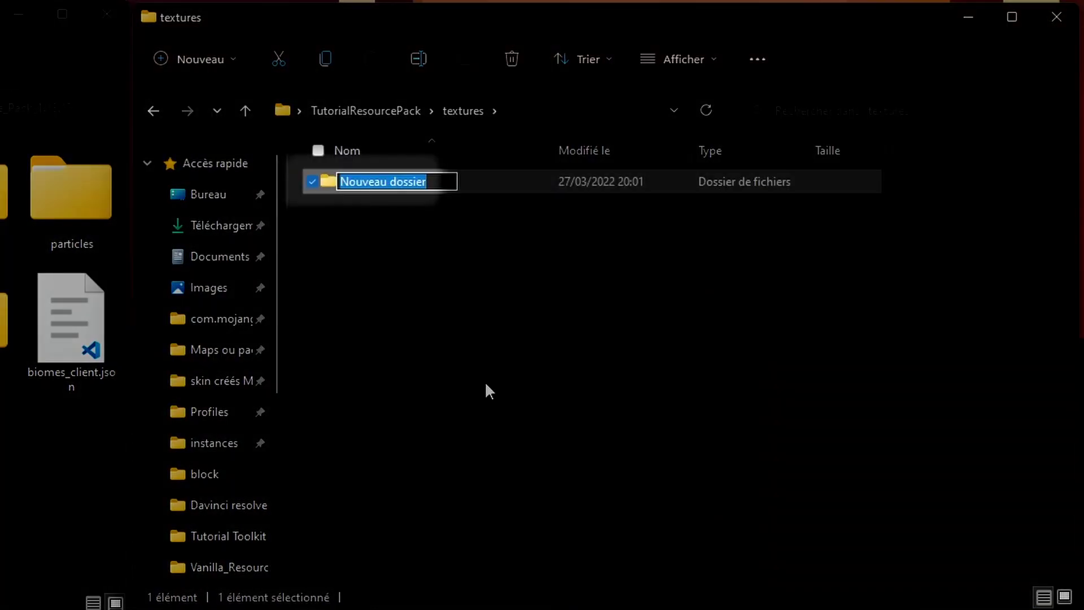
{"action": "type", "text": "blocks"}
{"action": "key", "text": "Return"}
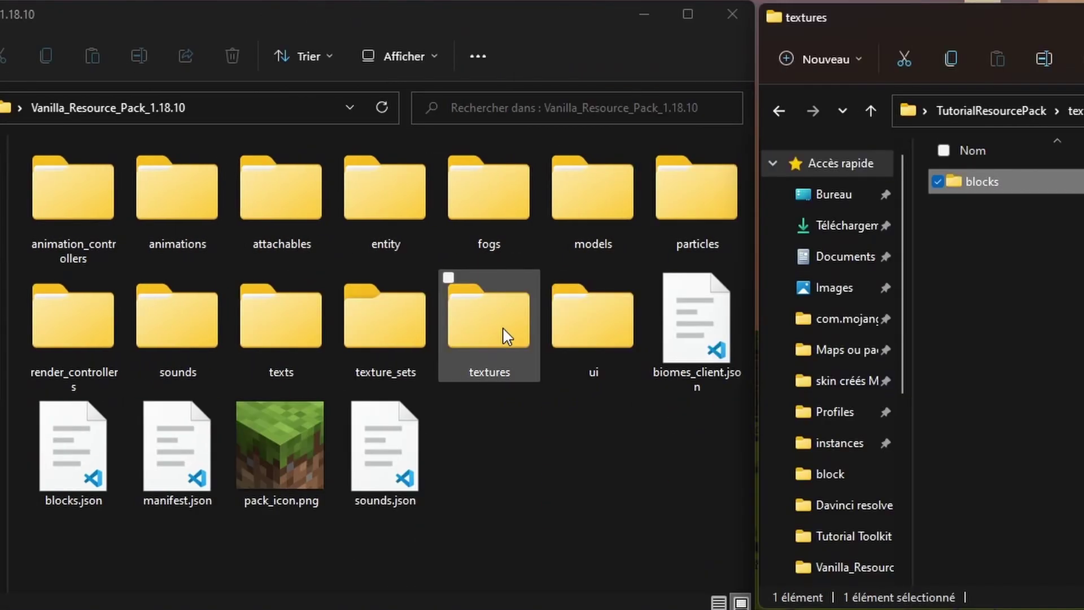
Search the vanilla pack's blocks textures for planks
{"action": "double_click", "coordinate": [502, 327]}
{"action": "double_click", "coordinate": [107, 177]}
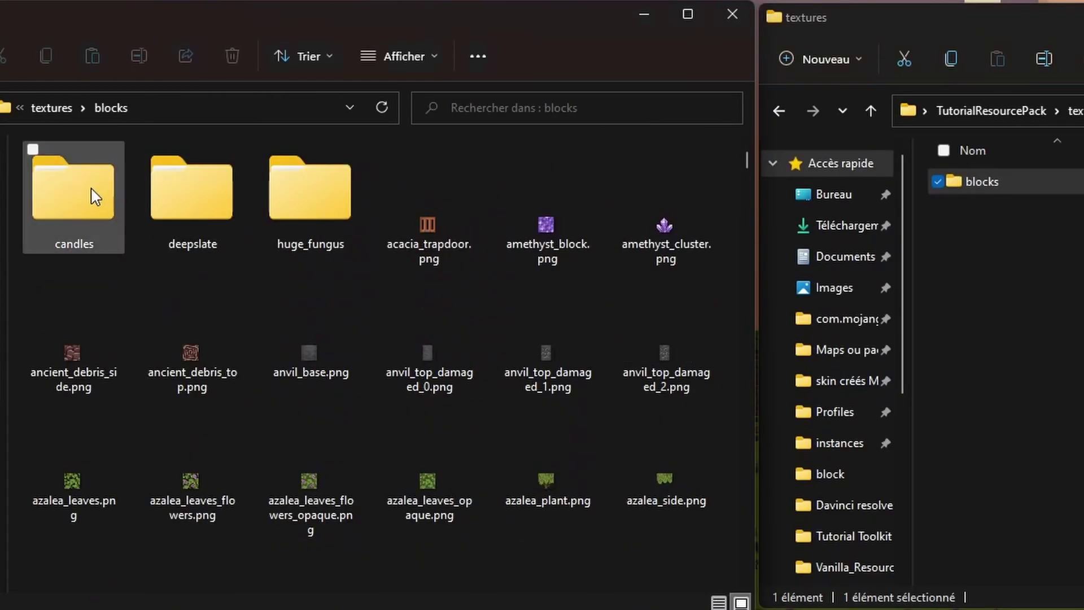
{"action": "left_click", "coordinate": [512, 111]}
{"action": "type", "text": "planks"}
{"action": "key", "text": "Return"}
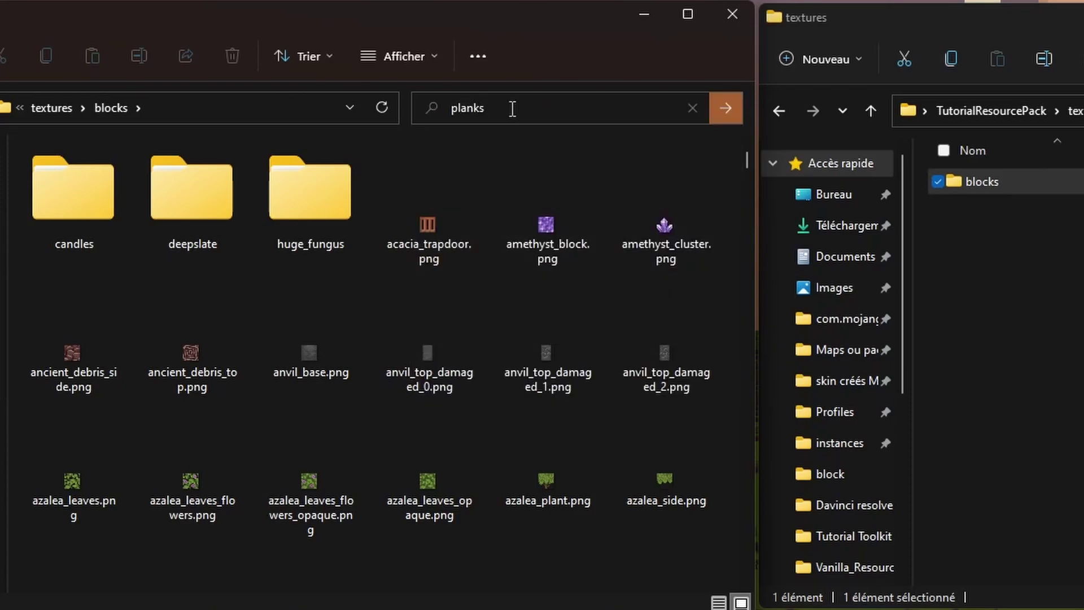
Copy planks_oak.png into the pack's blocks folder and open it in the image editor
{"action": "left_click", "coordinate": [692, 271]}
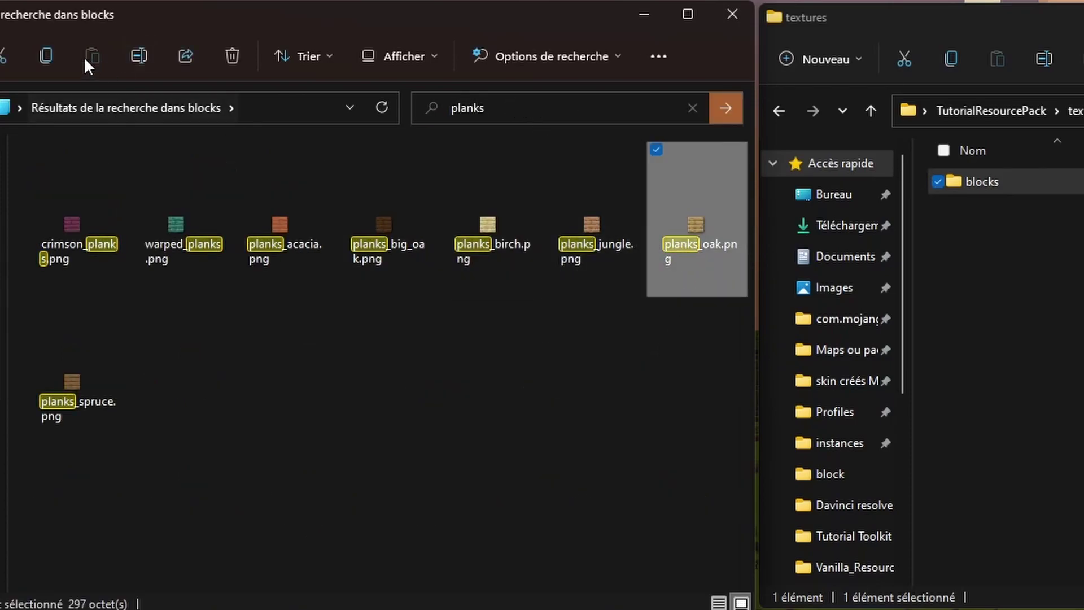
{"action": "left_click", "coordinate": [47, 55]}
{"action": "left_click", "coordinate": [447, 189]}
{"action": "left_click", "coordinate": [377, 59]}
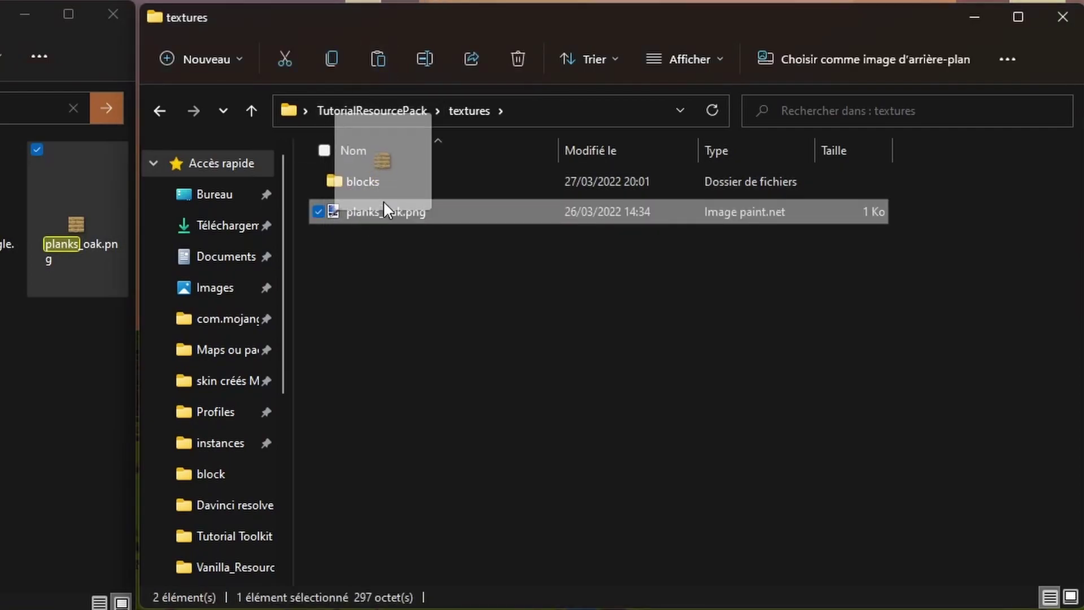
{"action": "left_click_drag", "start_coordinate": [383, 201], "coordinate": [361, 180]}
{"action": "double_click", "coordinate": [362, 180]}
{"action": "double_click", "coordinate": [346, 162]}
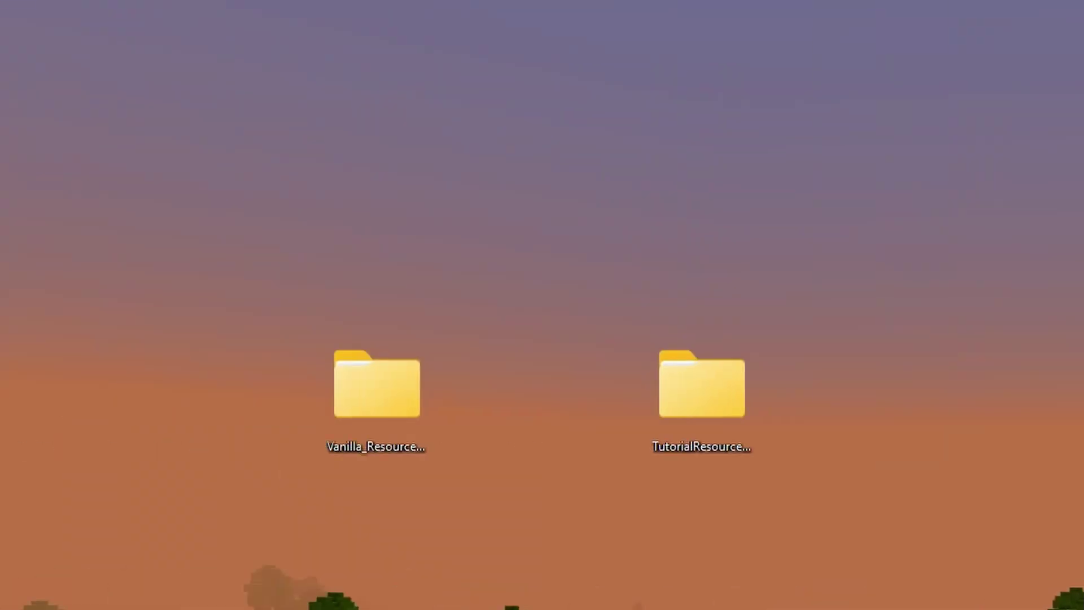
Compress the TutorialResourcePack folder into a zip placed beside it
{"action": "left_click", "coordinate": [691, 398]}
{"action": "right_click", "coordinate": [700, 397]}
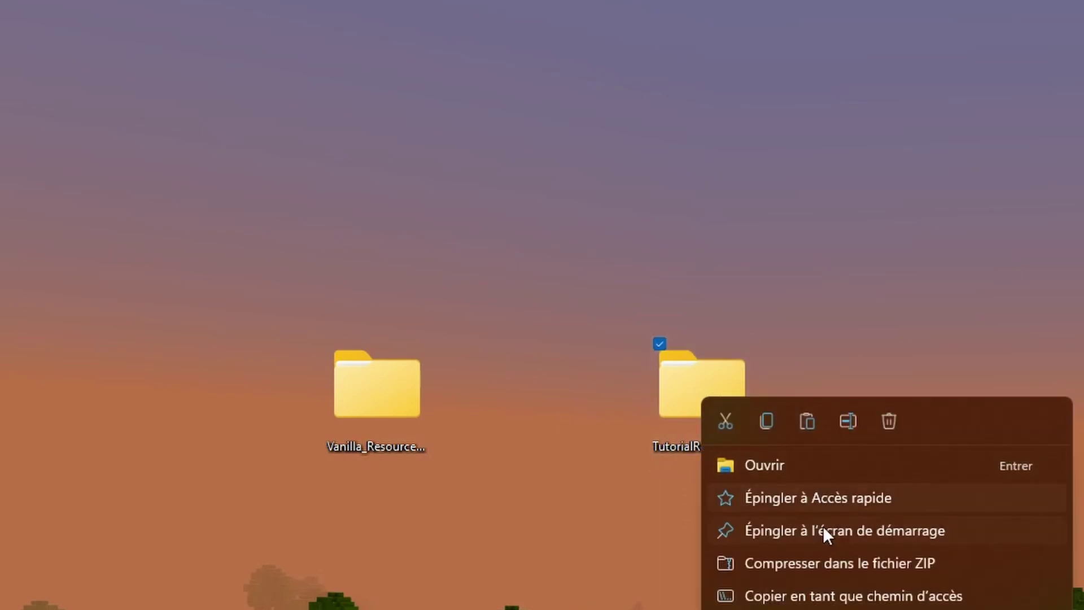
{"action": "left_click", "coordinate": [820, 562]}
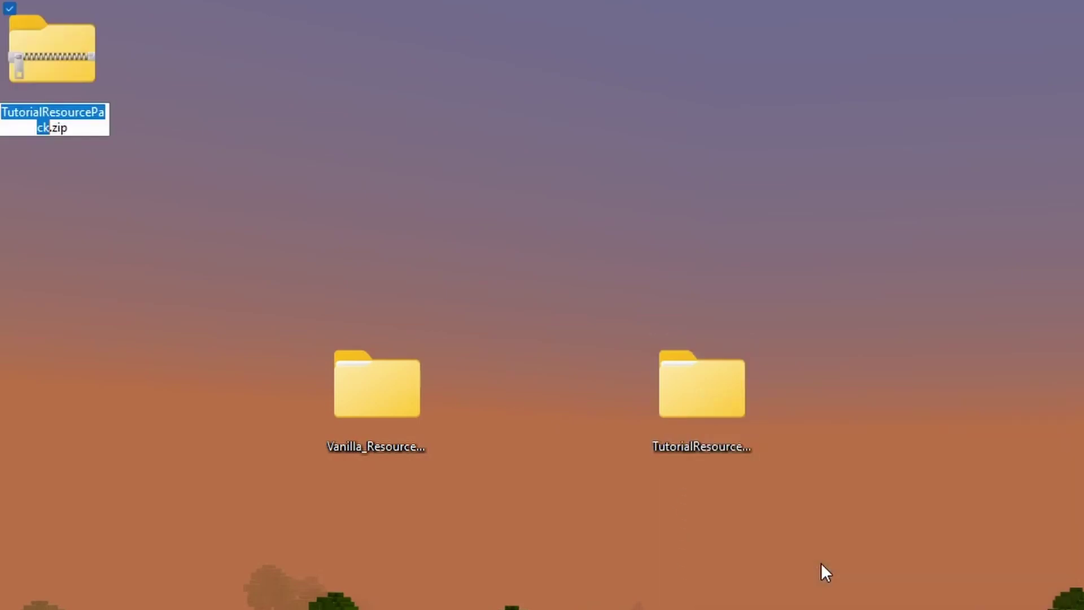
{"action": "left_click_drag", "start_coordinate": [50, 51], "coordinate": [591, 407]}
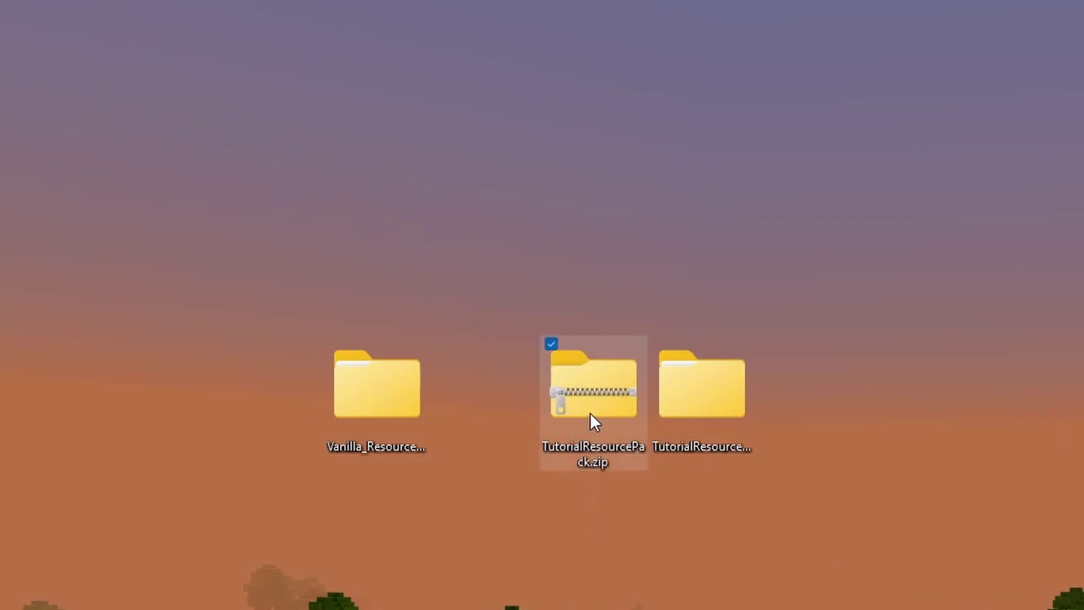
Rename the zip to TutorialResourcePack.mcpack, accepting the extension change
{"action": "right_click", "coordinate": [591, 412]}
{"action": "left_click", "coordinate": [741, 435]}
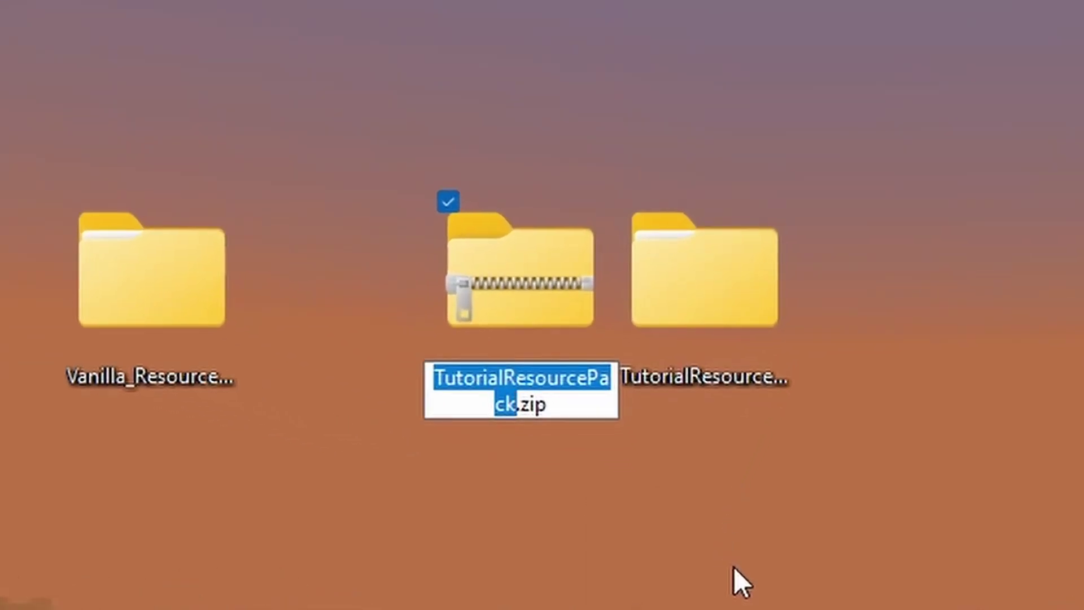
{"action": "key", "text": "End"}
{"action": "key", "text": "BackSpace"}
{"action": "key", "text": "BackSpace"}
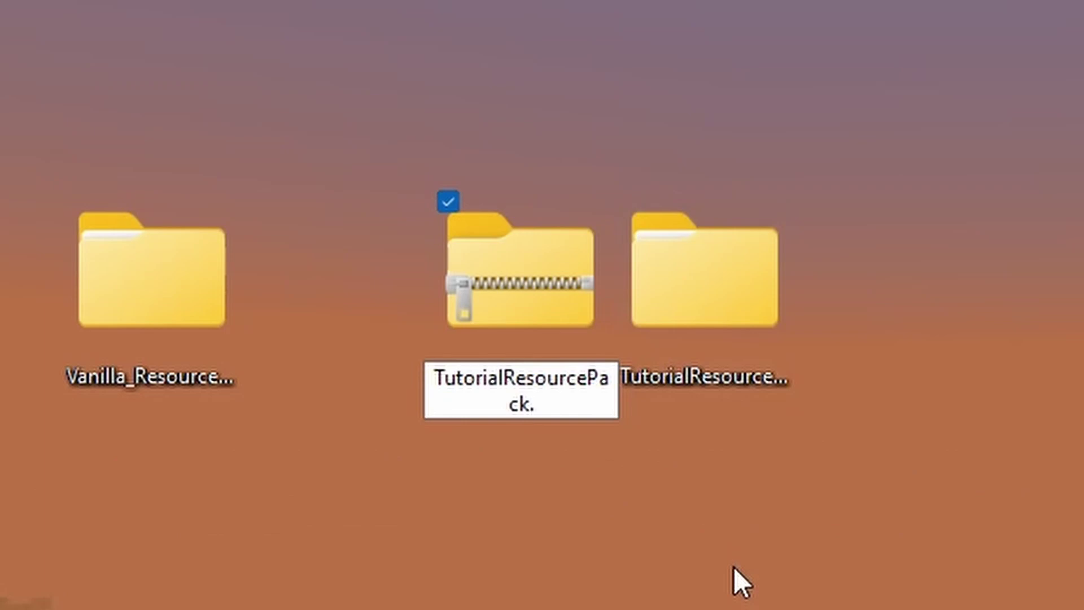
{"action": "type", "text": "ck"}
{"action": "key", "text": "Return"}
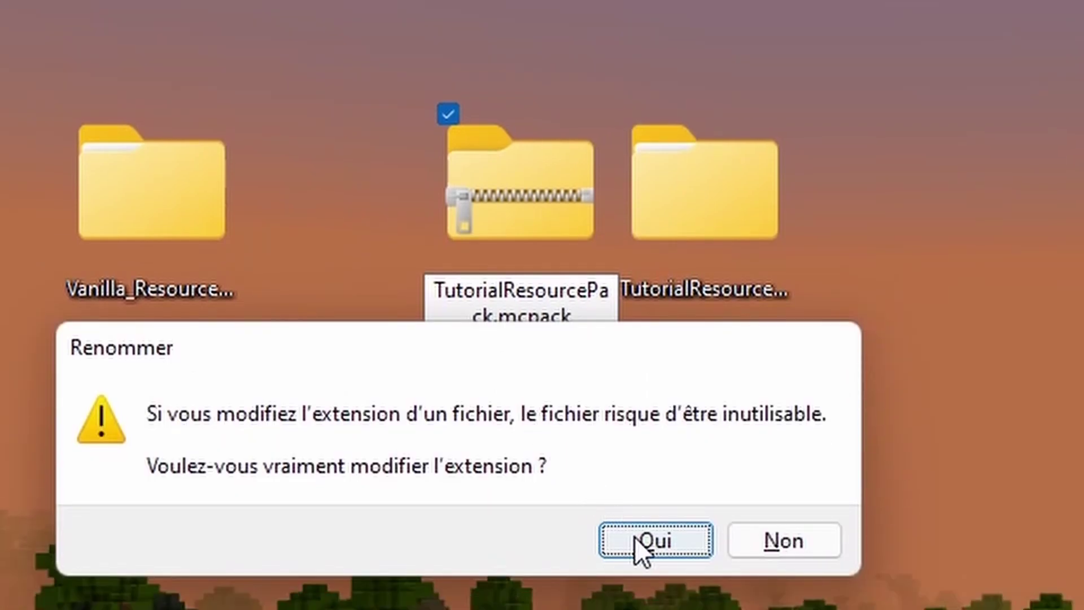
{"action": "left_click", "coordinate": [634, 536]}
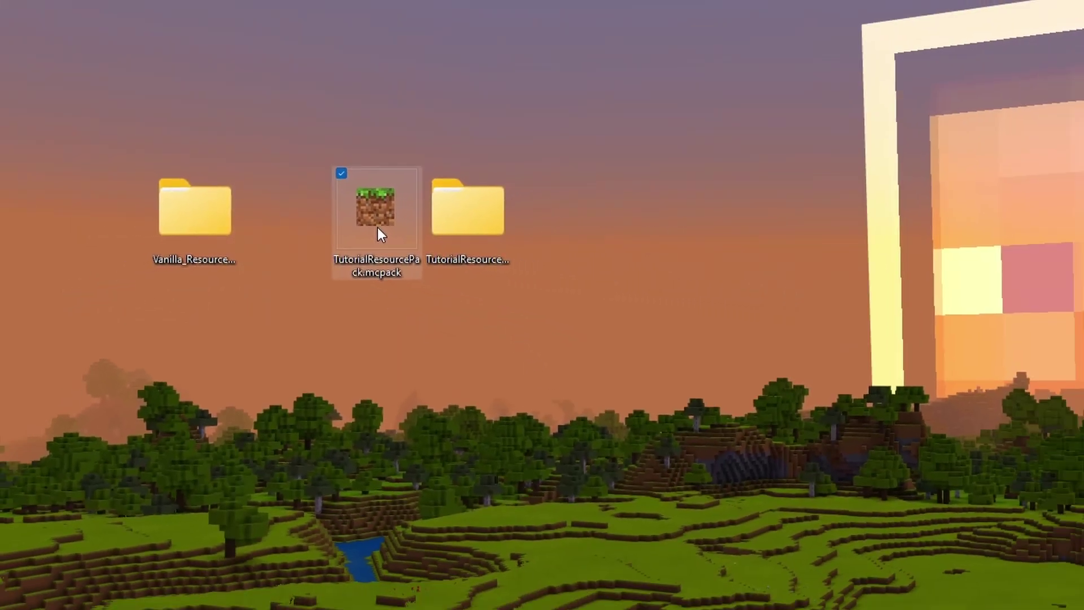
Import Tutorial Pack.mcpack, activate it in Global Resources, and check oak planks in the inventory
{"action": "double_click", "coordinate": [356, 231]}
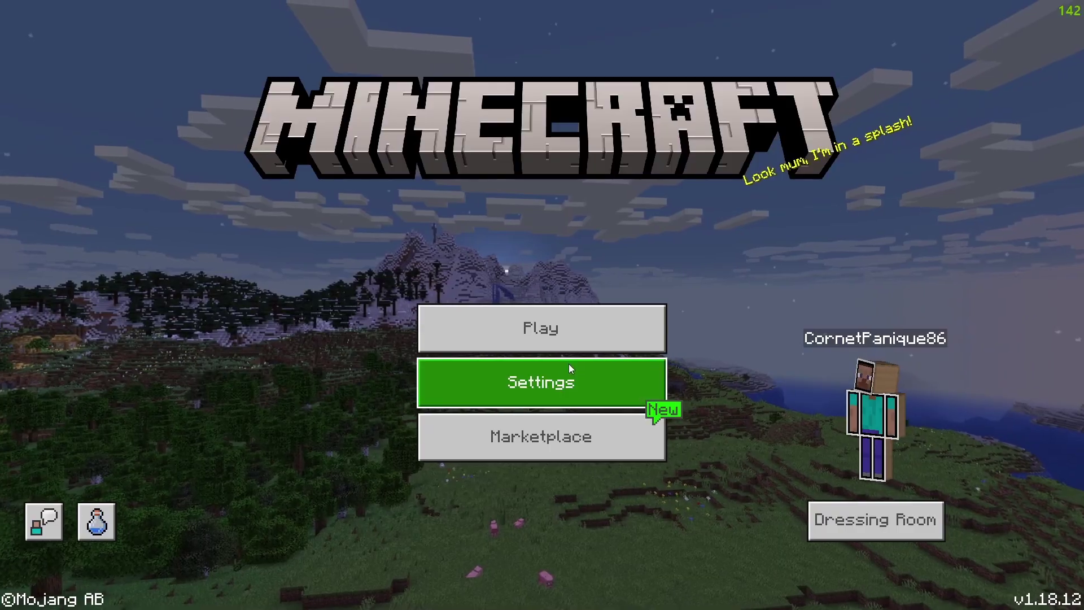
{"action": "left_click", "coordinate": [568, 364]}
{"action": "left_click", "coordinate": [629, 109]}
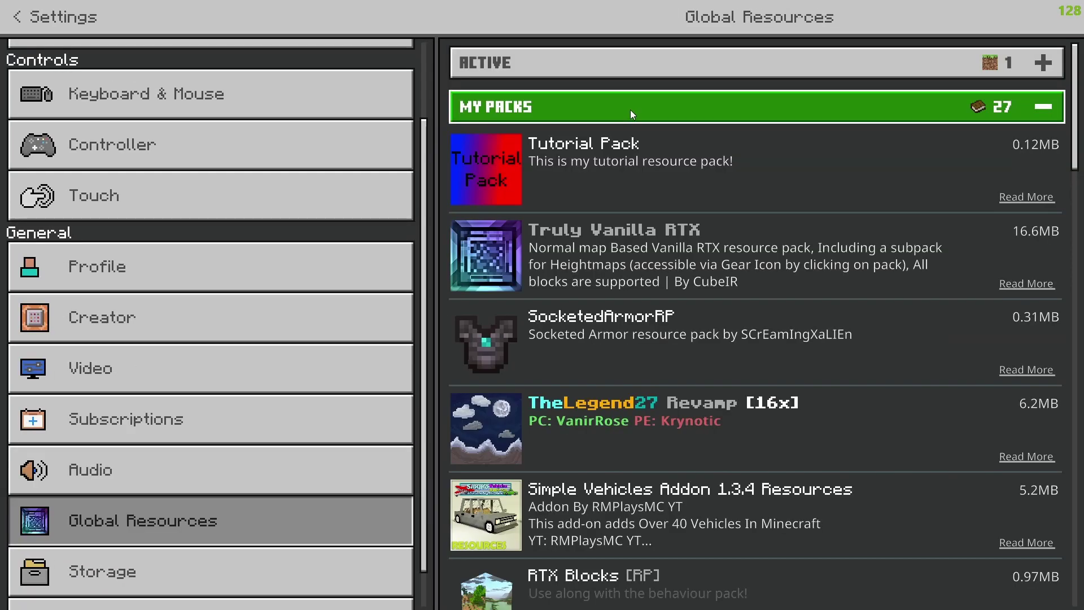
{"action": "left_click", "coordinate": [564, 184]}
{"action": "left_click", "coordinate": [14, 22]}
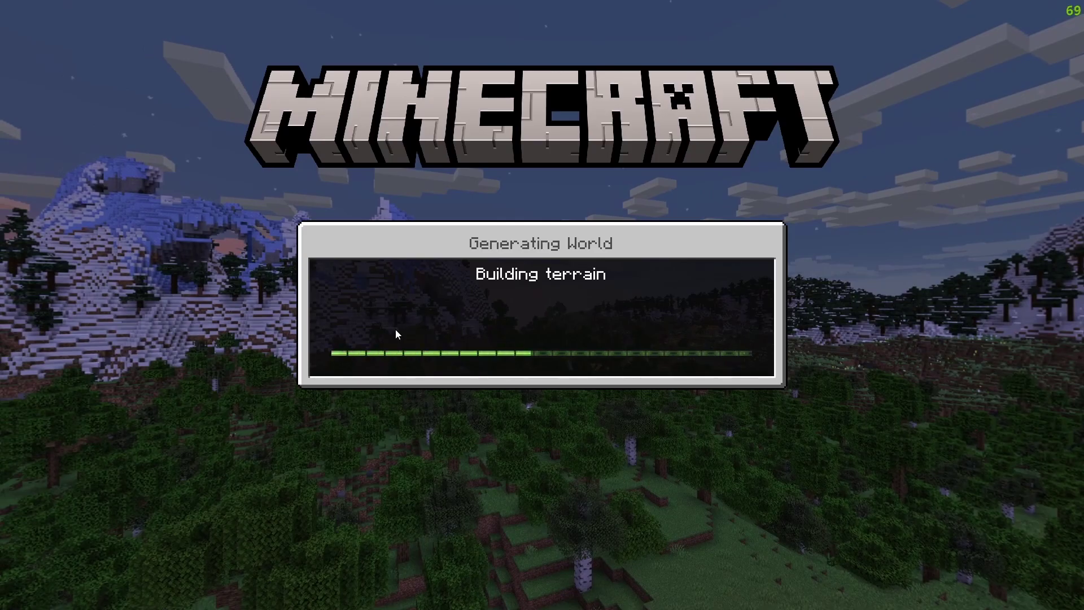
{"action": "key", "text": "e"}
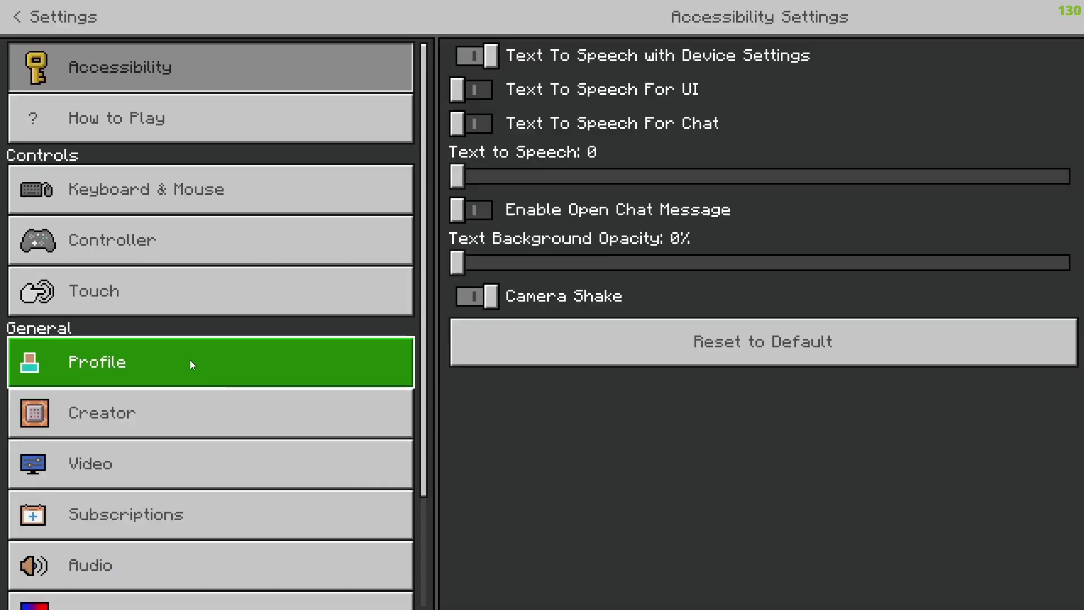
Go to Storage settings and expand the installed resource packs list
{"action": "scroll", "coordinate": [195, 372], "scroll_direction": "down", "scroll_amount": 2}
{"action": "scroll", "coordinate": [195, 382], "scroll_direction": "down", "scroll_amount": 1}
{"action": "left_click", "coordinate": [138, 530]}
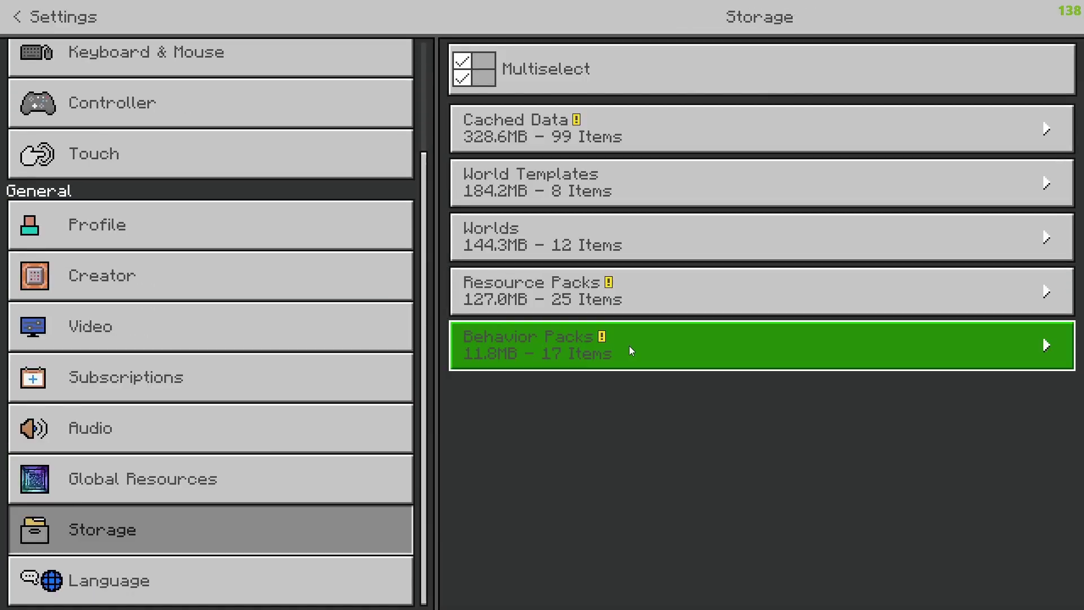
{"action": "left_click", "coordinate": [599, 291]}
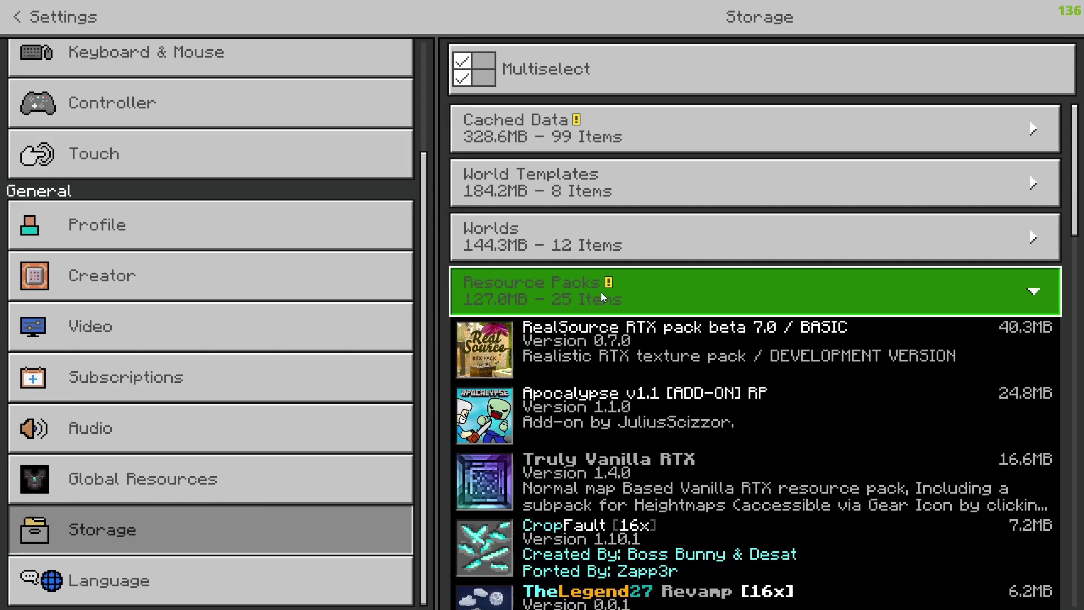
{"action": "scroll", "coordinate": [621, 290], "scroll_direction": "down", "scroll_amount": 5}
{"action": "scroll", "coordinate": [629, 288], "scroll_direction": "down", "scroll_amount": 5}
{"action": "scroll", "coordinate": [629, 287], "scroll_direction": "down", "scroll_amount": 5}
{"action": "scroll", "coordinate": [678, 366], "scroll_direction": "down", "scroll_amount": 2}
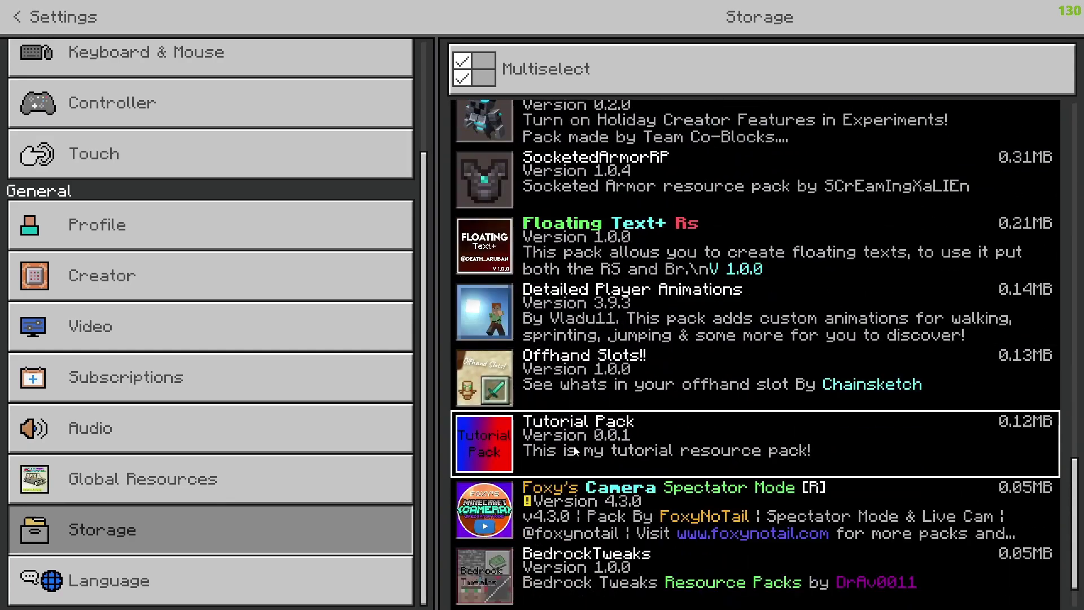
Delete Tutorial Pack from storage, confirm, and return to the main menu
{"action": "left_click", "coordinate": [688, 402]}
{"action": "left_click", "coordinate": [723, 405]}
{"action": "left_click", "coordinate": [636, 359]}
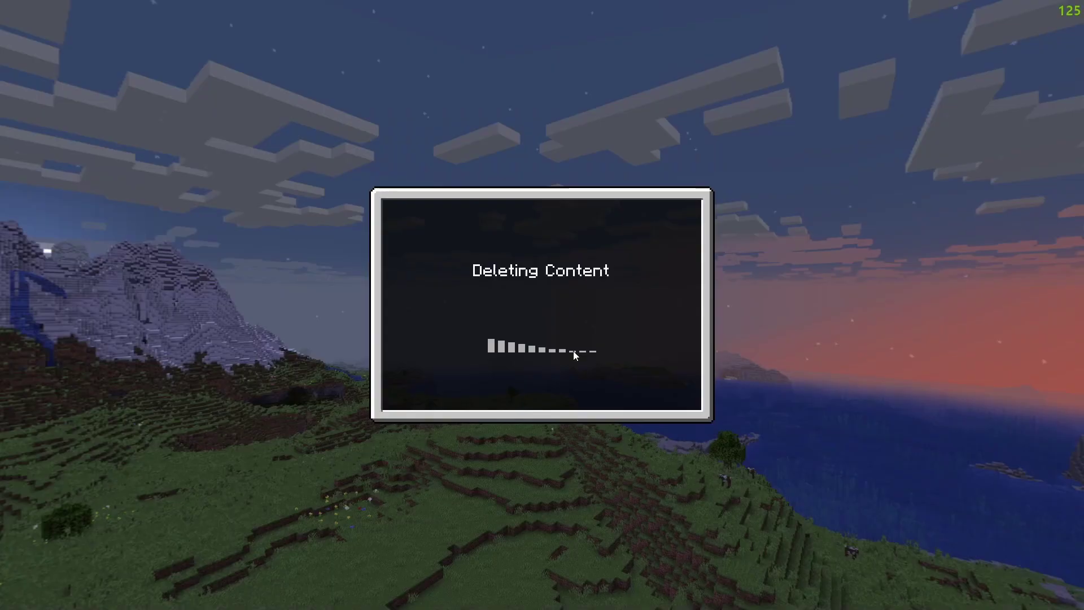
{"action": "left_click", "coordinate": [18, 17]}
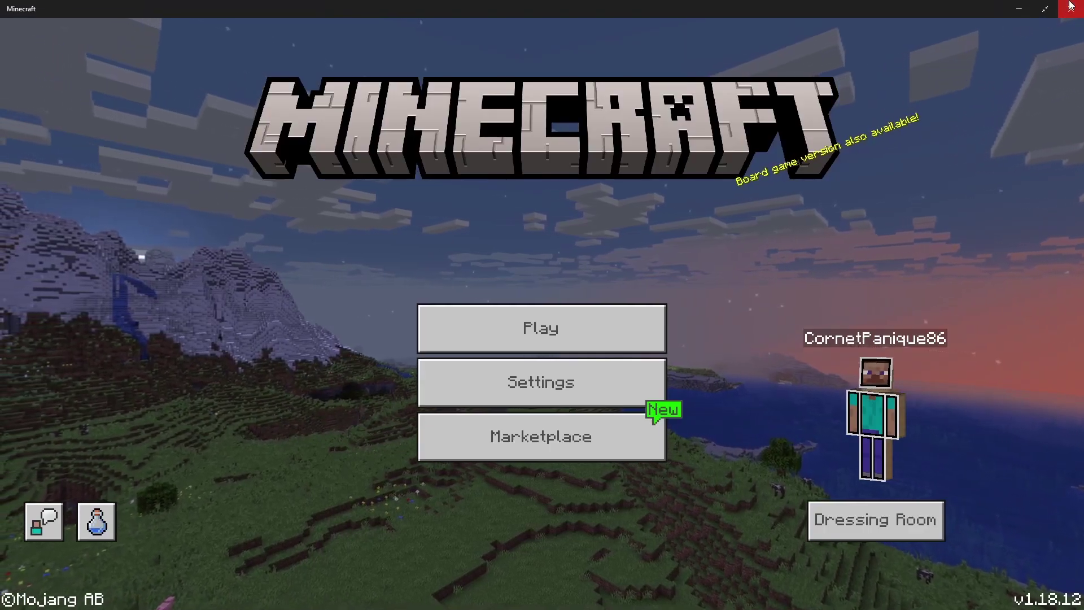
Minimize Minecraft, enable hidden items in Explorer, close Downloads, and bring up Run
{"action": "left_click", "coordinate": [1018, 7]}
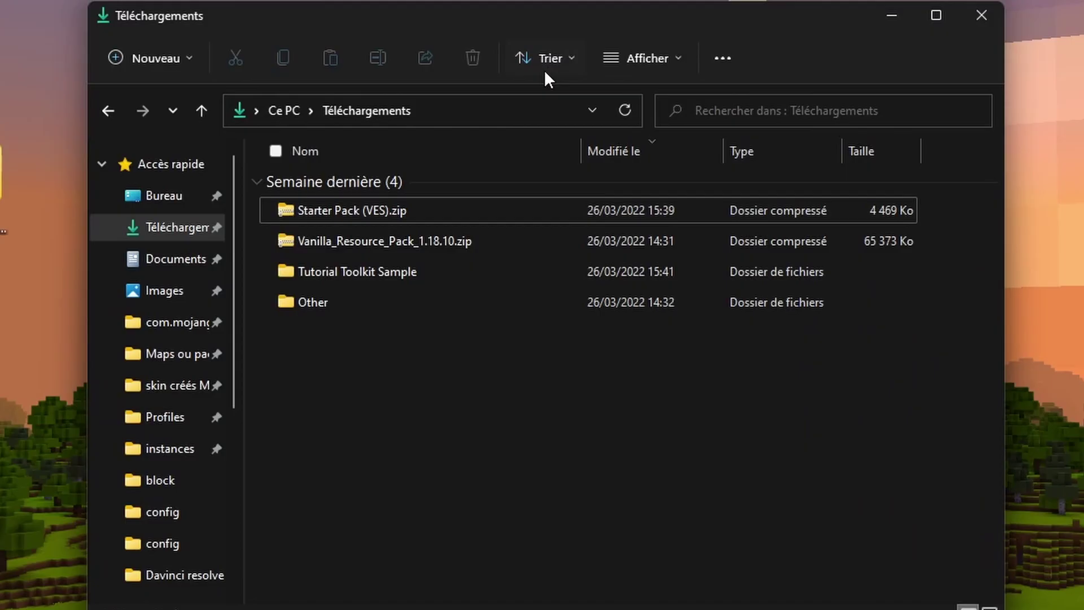
{"action": "left_click", "coordinate": [588, 157]}
{"action": "mouse_move", "coordinate": [595, 344]}
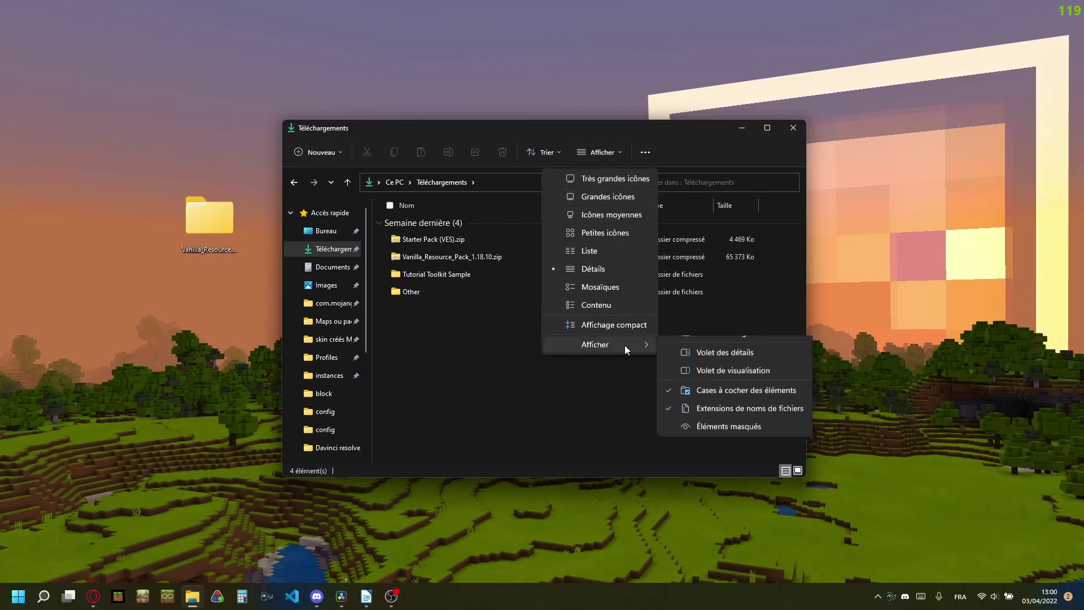
{"action": "left_click", "coordinate": [707, 439]}
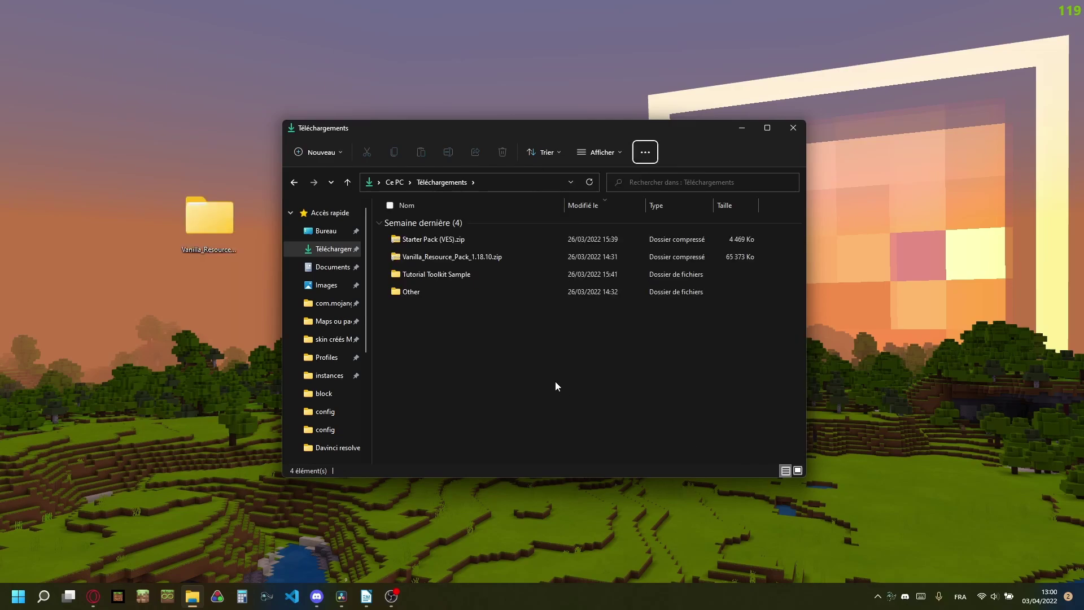
{"action": "key", "text": "alt+F4"}
{"action": "key", "text": "super+r"}
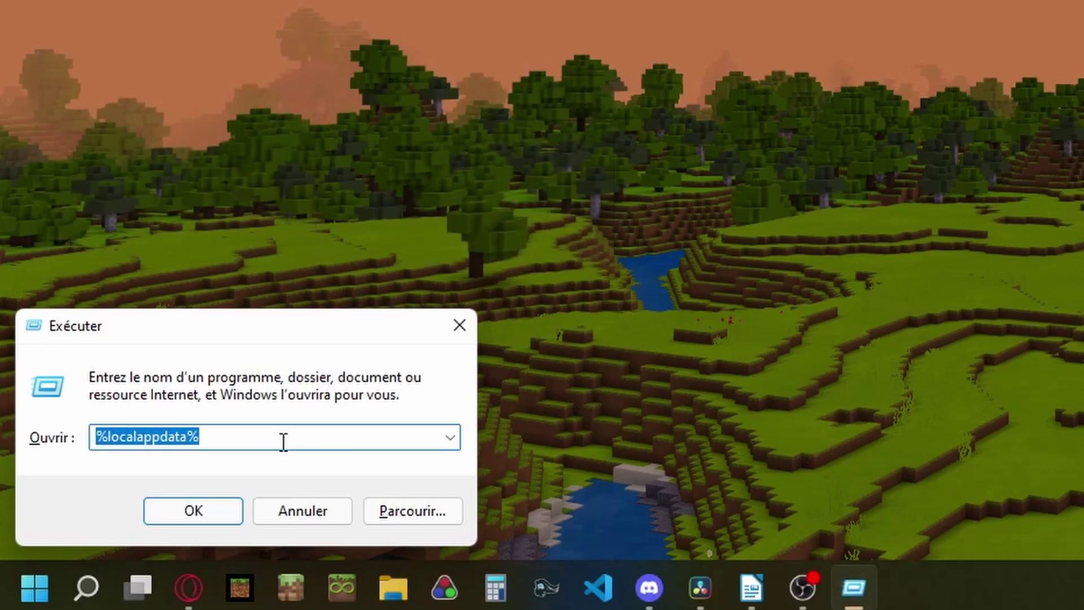
Run %localappdata% to open the local AppData folder
{"action": "type", "text": "%"}
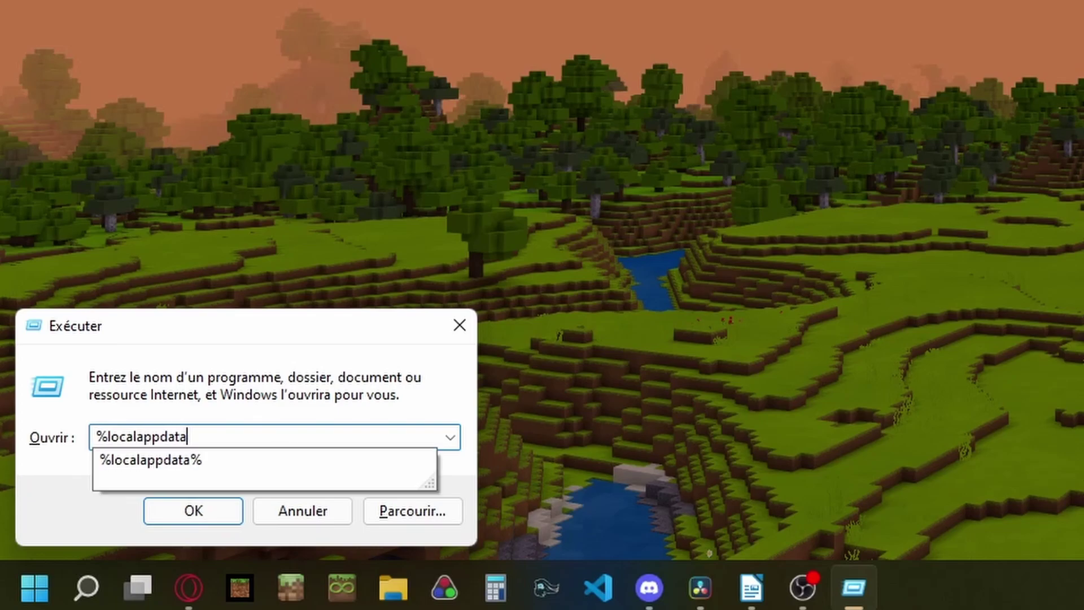
{"action": "type", "text": "%"}
{"action": "left_click", "coordinate": [202, 507]}
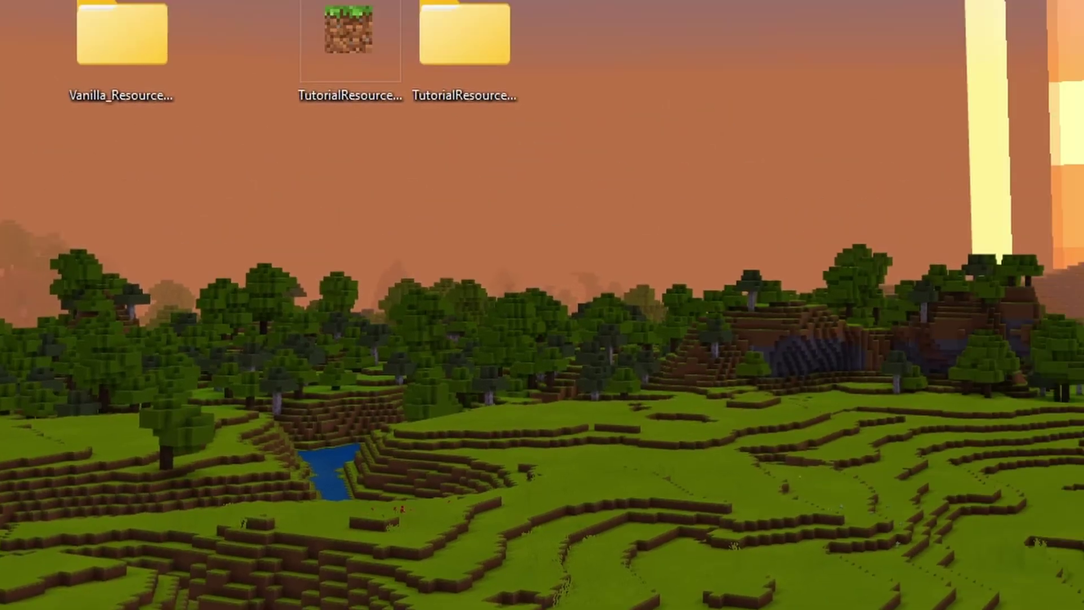
Go into Packages and then the Microsoft.MinecraftUWP package folder
{"action": "scroll", "coordinate": [374, 354], "scroll_direction": "down", "scroll_amount": 2}
{"action": "scroll", "coordinate": [371, 354], "scroll_direction": "down", "scroll_amount": 2}
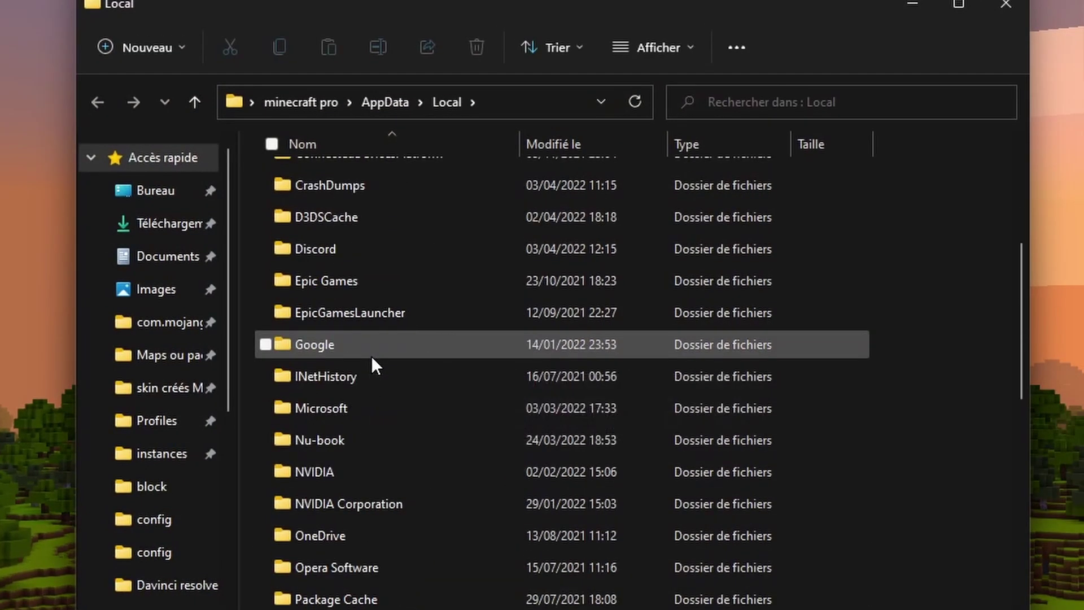
{"action": "scroll", "coordinate": [357, 398], "scroll_direction": "down", "scroll_amount": 1}
{"action": "left_click", "coordinate": [331, 438]}
{"action": "double_click", "coordinate": [329, 439]}
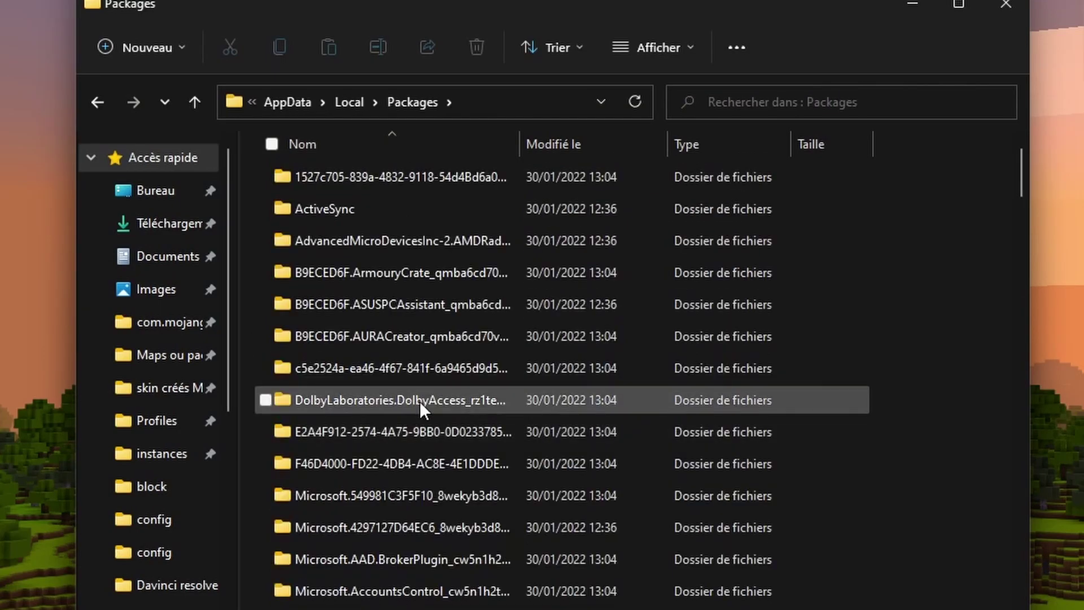
{"action": "scroll", "coordinate": [507, 327], "scroll_direction": "down", "scroll_amount": 2}
{"action": "scroll", "coordinate": [503, 322], "scroll_direction": "down", "scroll_amount": 4}
{"action": "scroll", "coordinate": [491, 339], "scroll_direction": "down", "scroll_amount": 2}
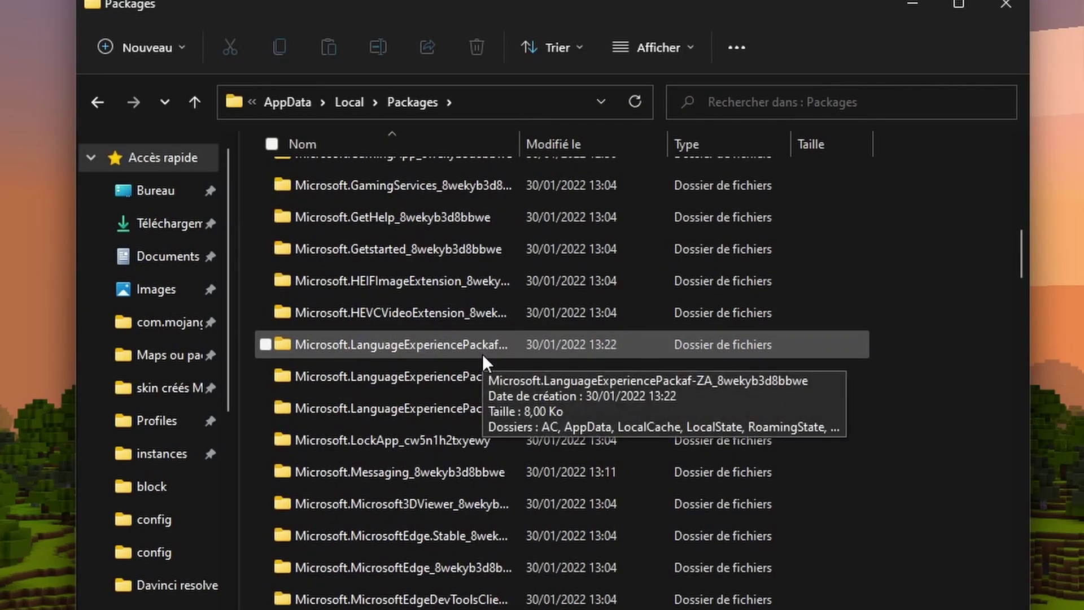
{"action": "scroll", "coordinate": [481, 359], "scroll_direction": "down", "scroll_amount": 2}
{"action": "scroll", "coordinate": [480, 366], "scroll_direction": "down", "scroll_amount": 1}
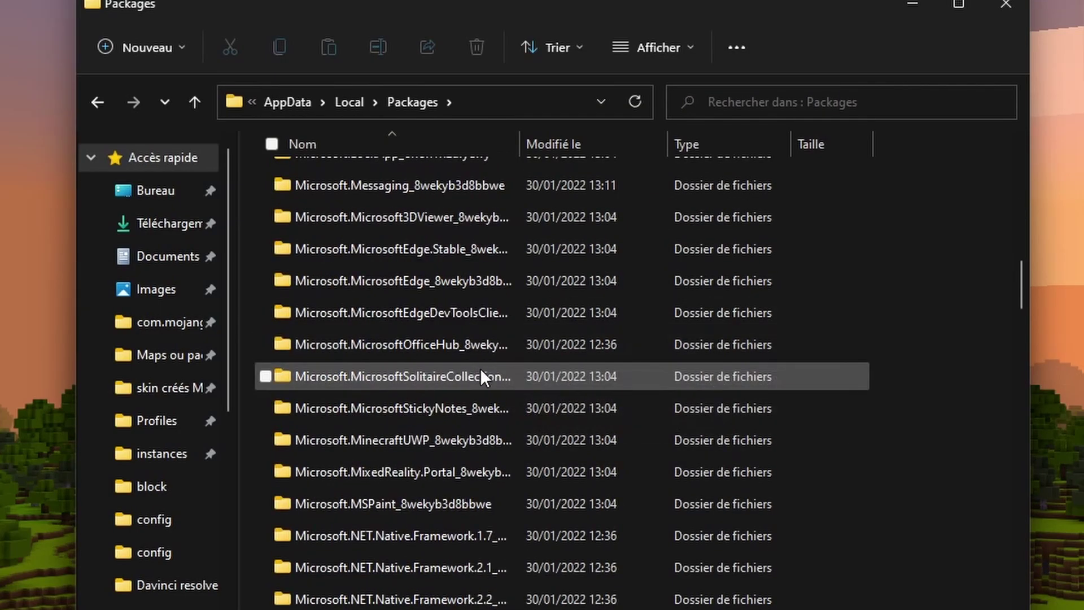
{"action": "double_click", "coordinate": [433, 443]}
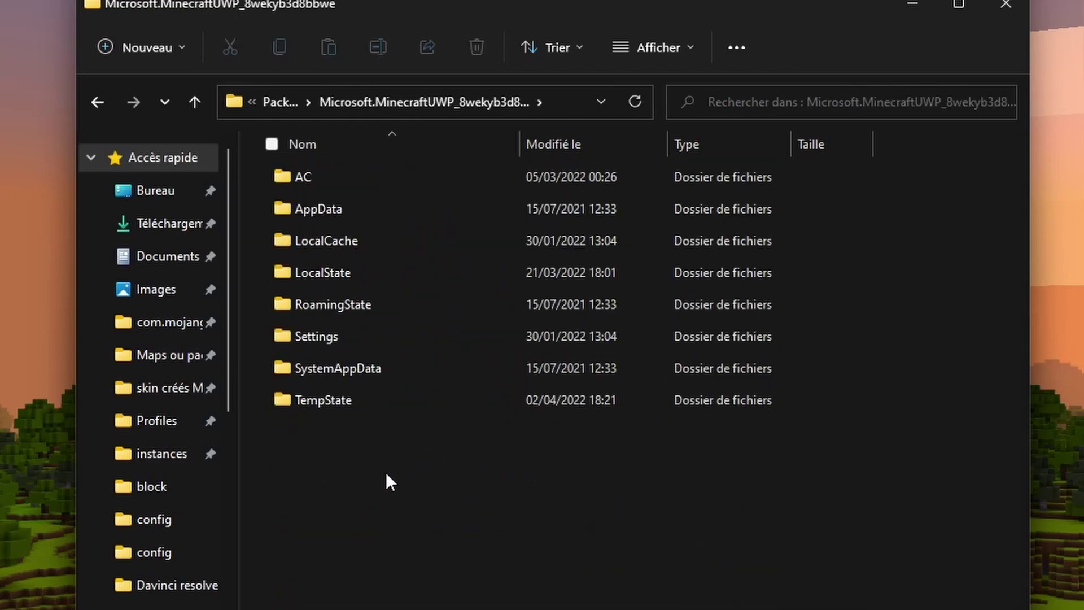
Reach LocalState\games\com.mojang\development_resource_packs and move the window aside
{"action": "double_click", "coordinate": [347, 265]}
{"action": "double_click", "coordinate": [370, 209]}
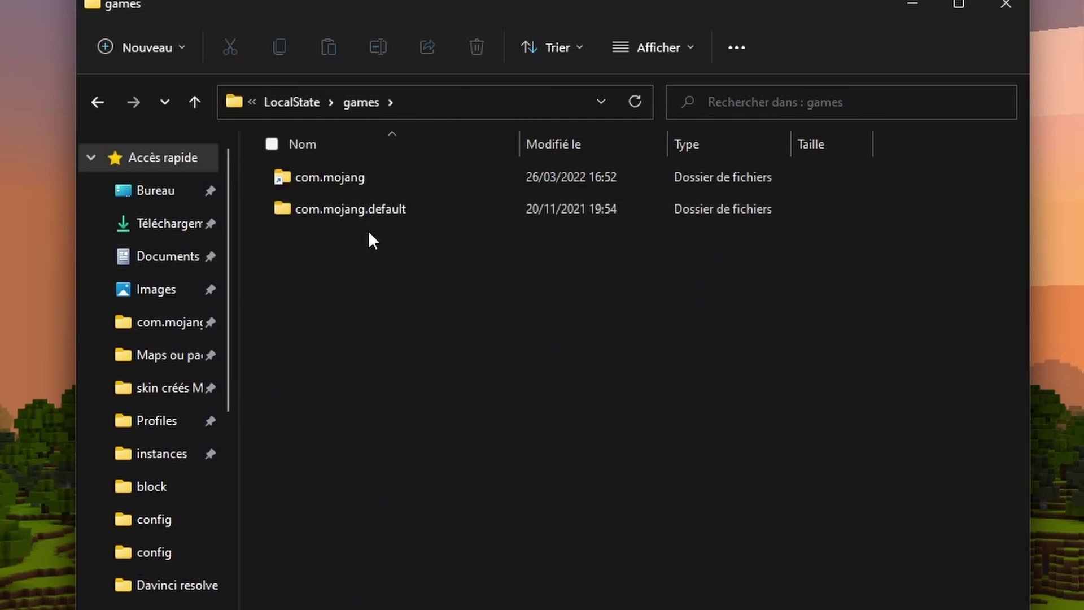
{"action": "double_click", "coordinate": [378, 179]}
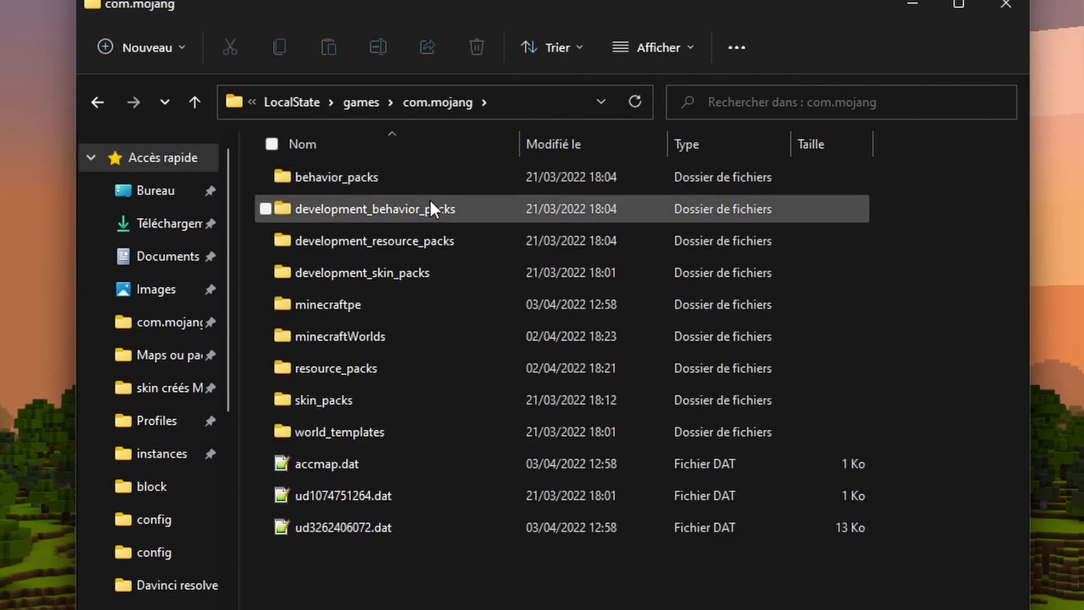
{"action": "double_click", "coordinate": [431, 235]}
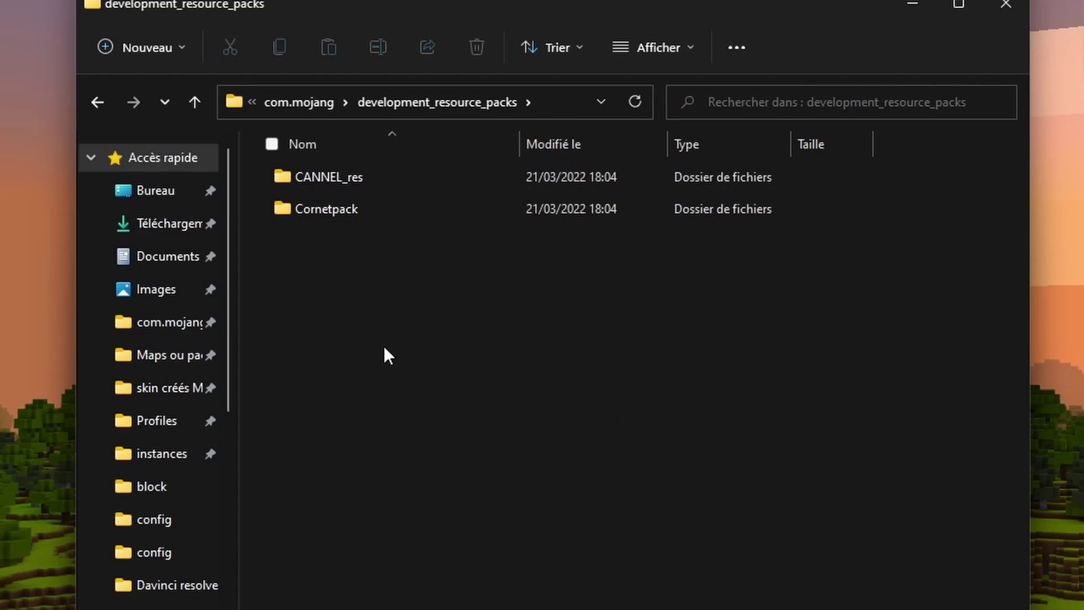
{"action": "left_click_drag", "start_coordinate": [326, 25], "coordinate": [800, 80]}
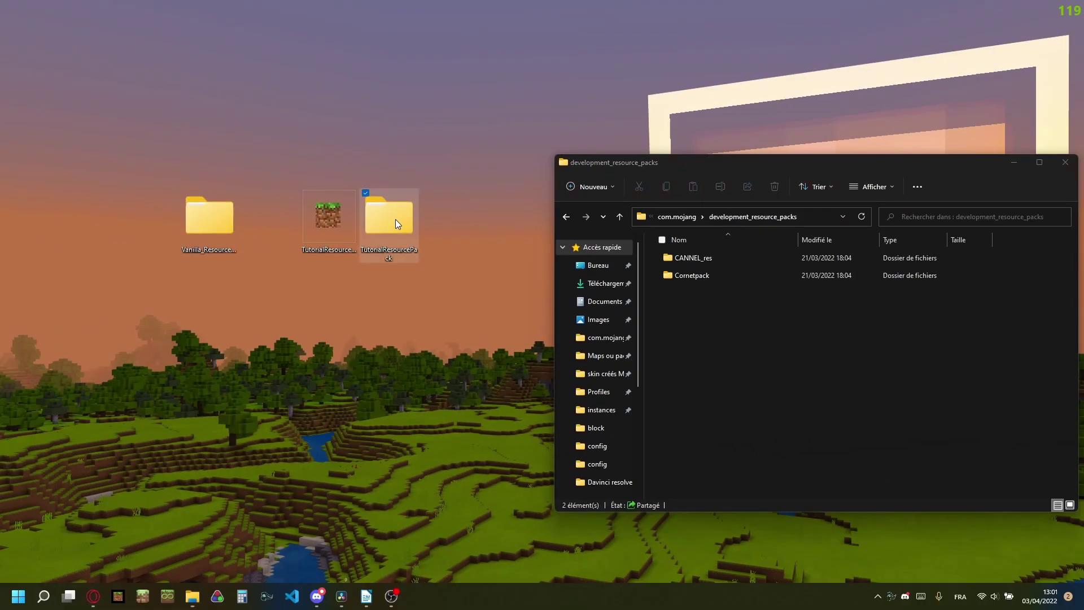
Paste TutorialResourcePack into the development_resource_packs folder
{"action": "double_click", "coordinate": [395, 219]}
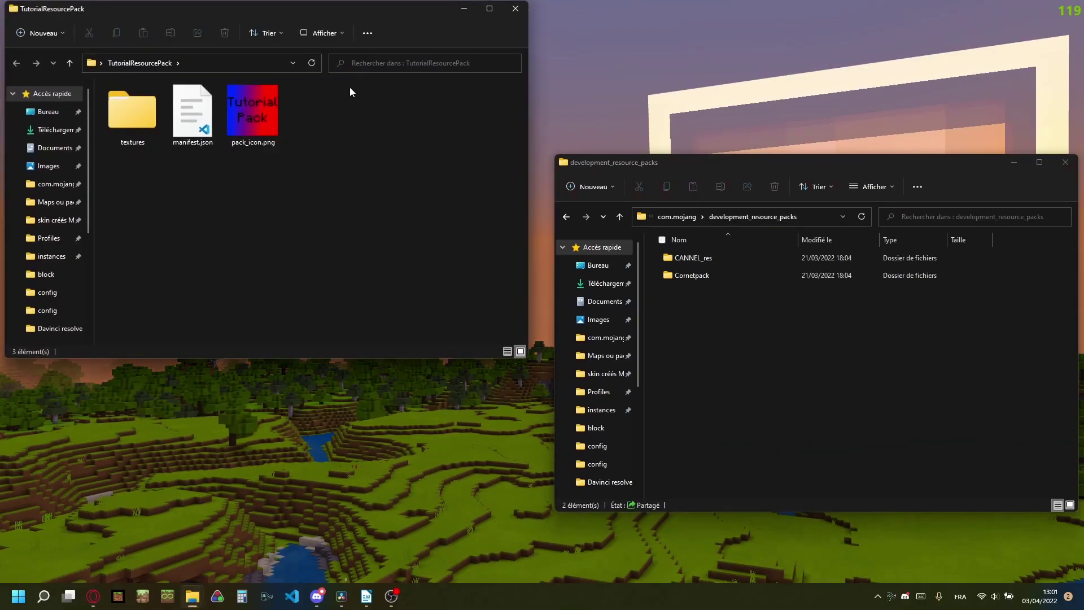
{"action": "left_click", "coordinate": [516, 13]}
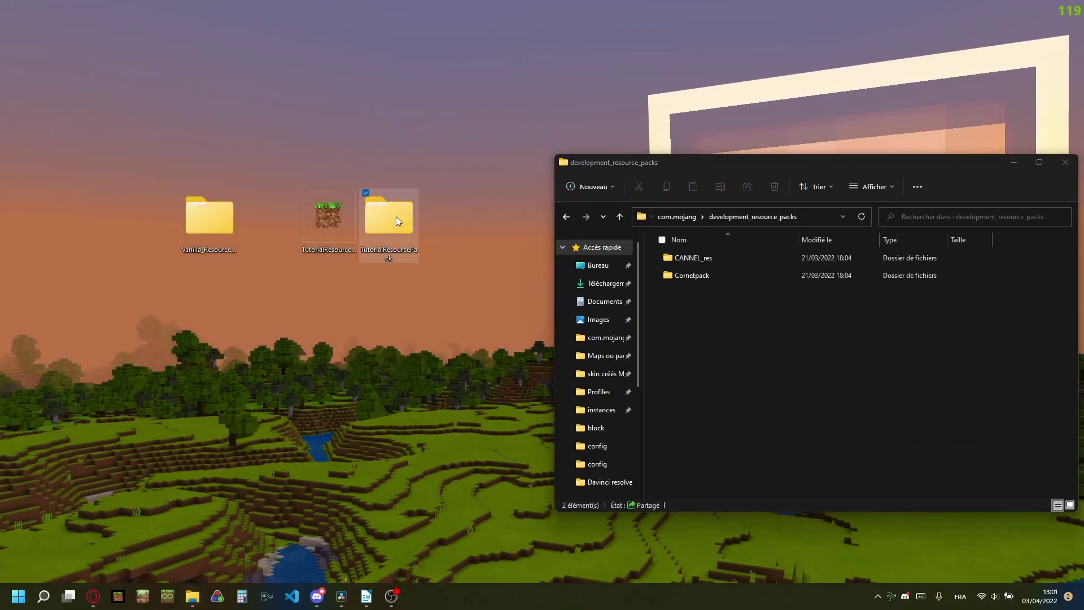
{"action": "left_click", "coordinate": [729, 337]}
{"action": "key", "text": "ctrl+v"}
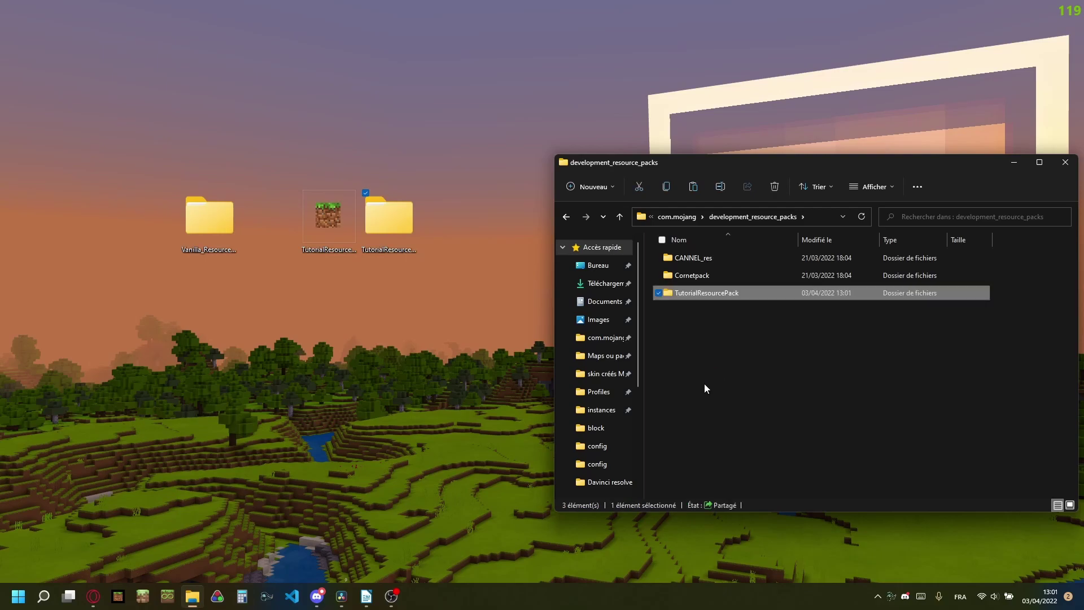
Copy the vanilla zombie texture folder into the pack's textures\entity folder
{"action": "double_click", "coordinate": [701, 294]}
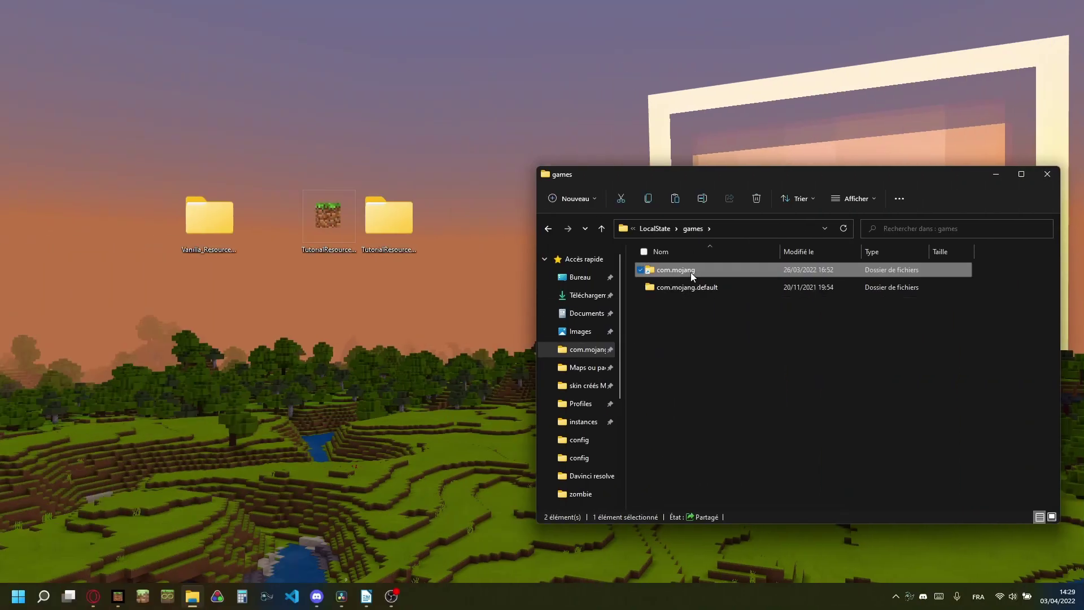
{"action": "double_click", "coordinate": [690, 272]}
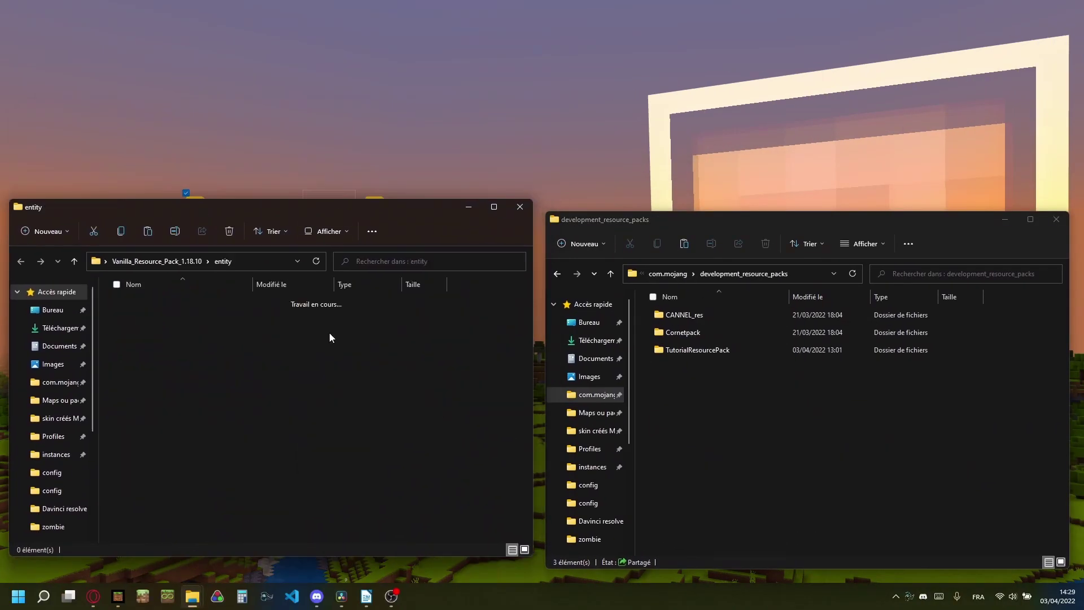
{"action": "double_click", "coordinate": [697, 349]}
{"action": "double_click", "coordinate": [685, 315]}
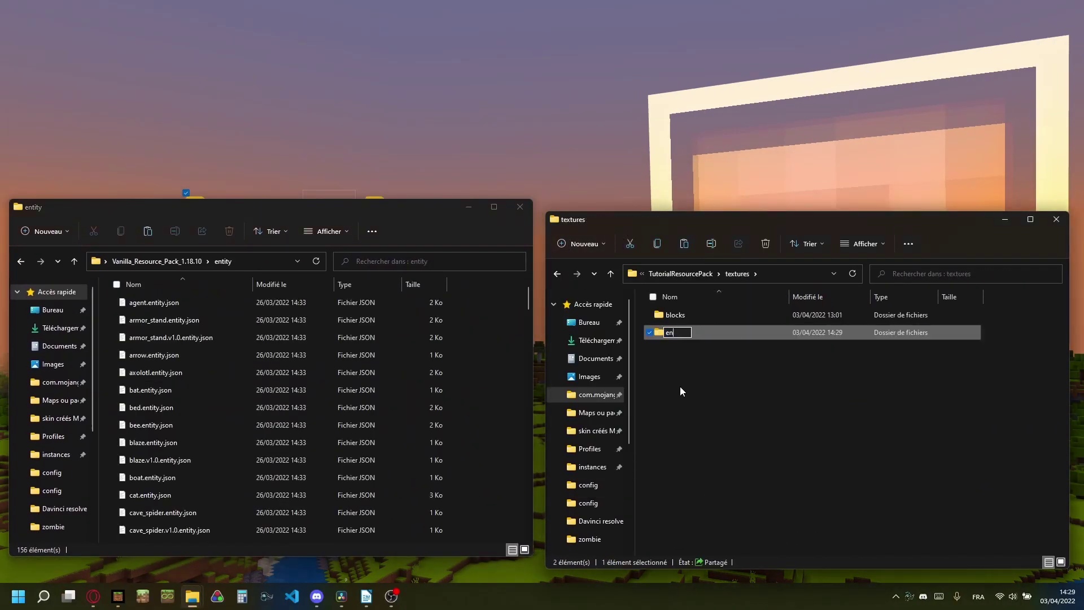
{"action": "left_click_drag", "start_coordinate": [146, 395], "coordinate": [790, 350]}
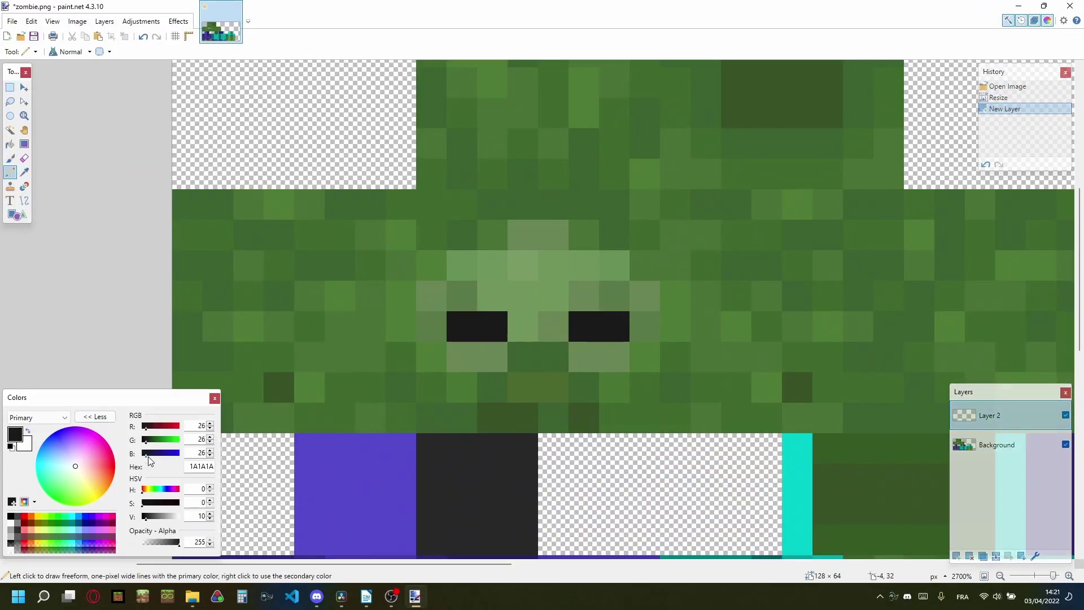
Paint dark red (691A1A) brows above the zombie's eyes and view it in-game, HUD hidden
{"action": "left_click", "coordinate": [158, 426]}
{"action": "left_click", "coordinate": [454, 256]}
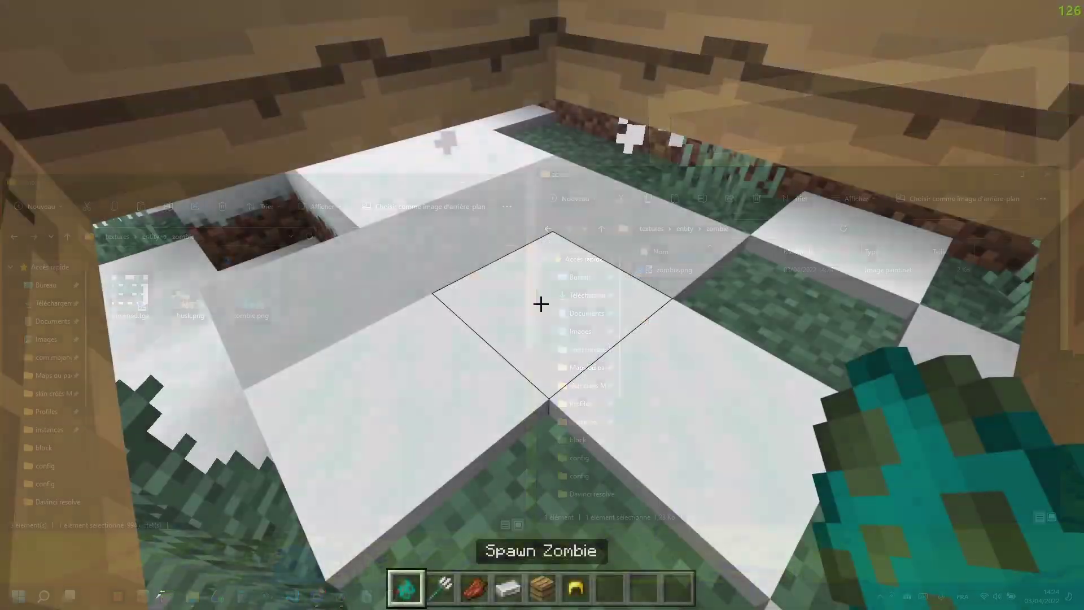
{"action": "key", "text": "F1"}
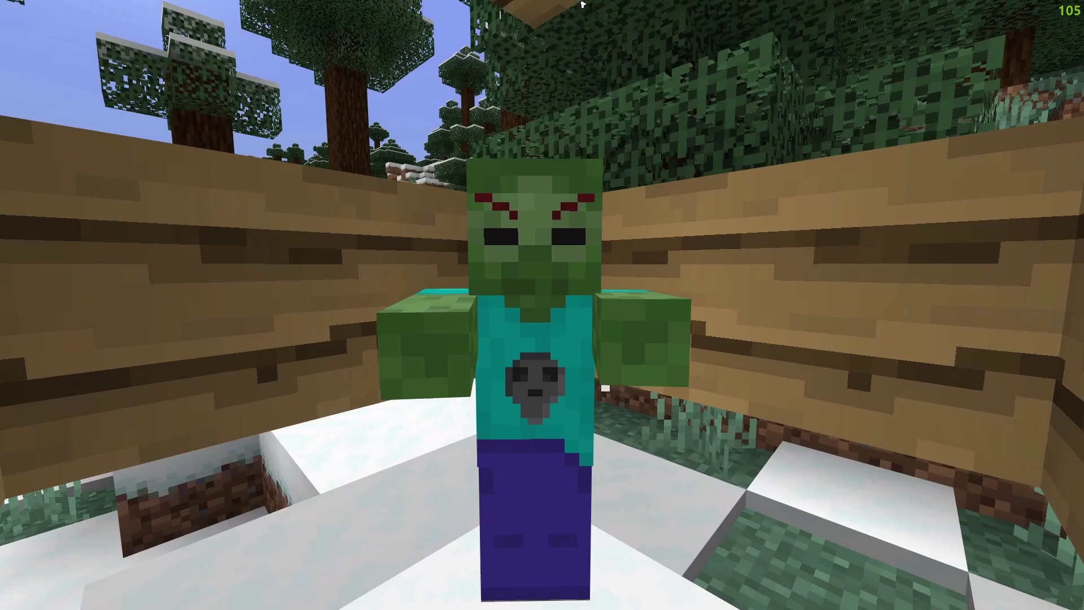